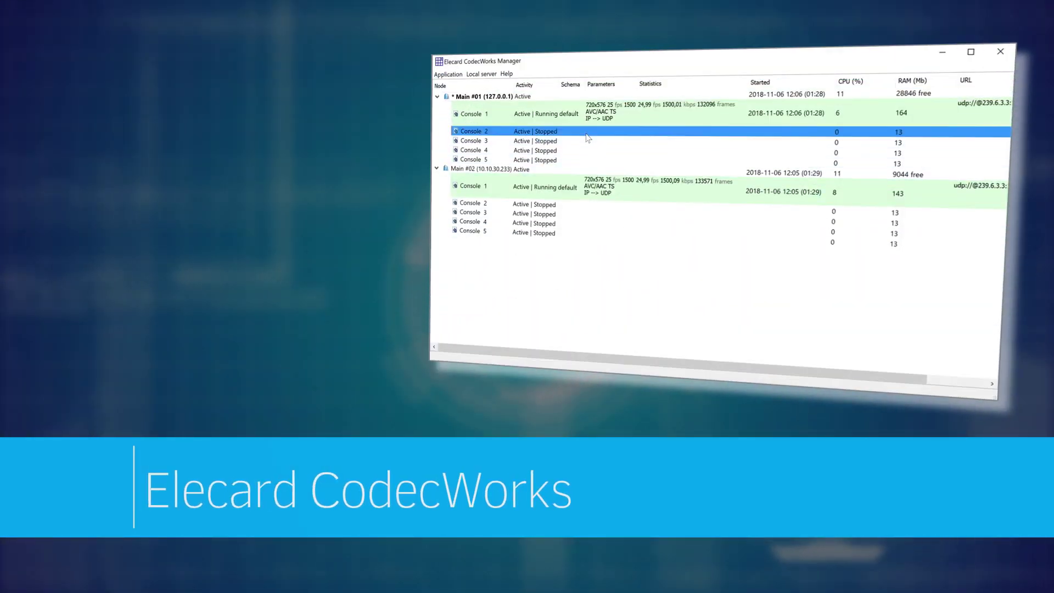
Step: Start a new Console 2 schema using an announced multicast stream as the IP source
left_click(602, 183)
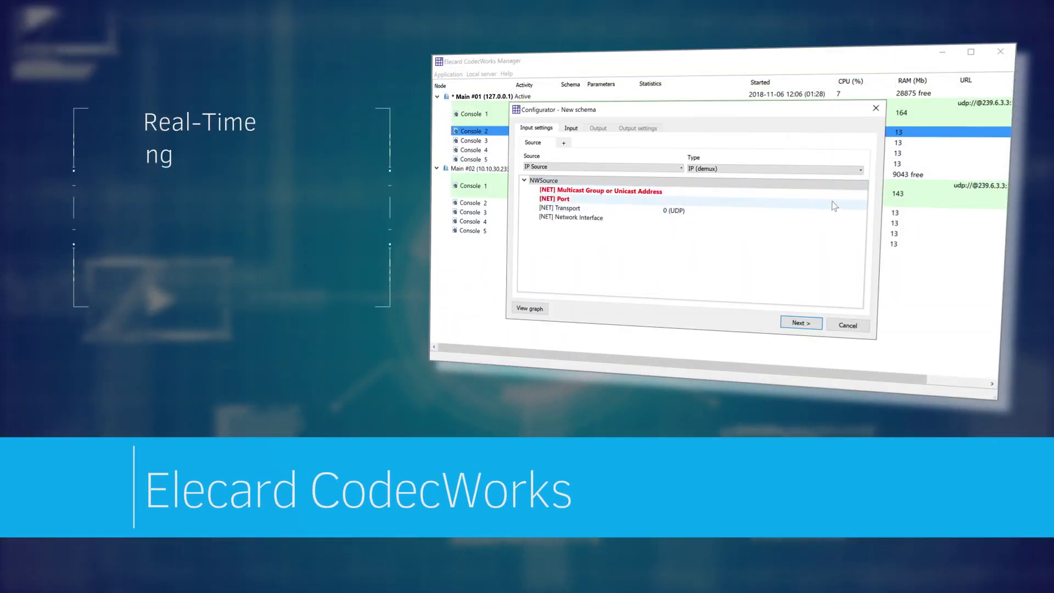
left_click(865, 195)
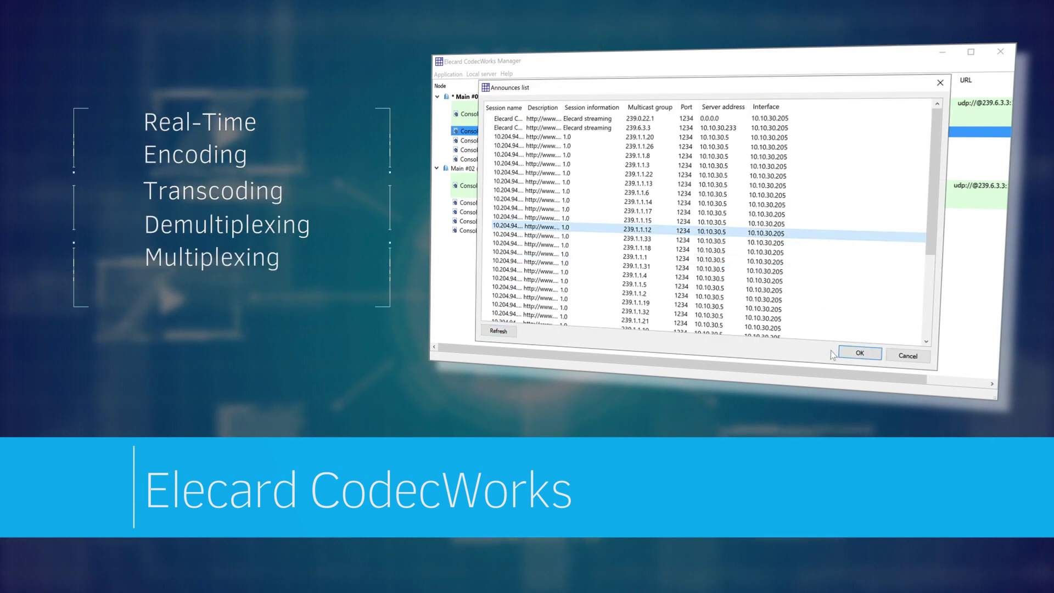
double_click(672, 187)
left_click(799, 323)
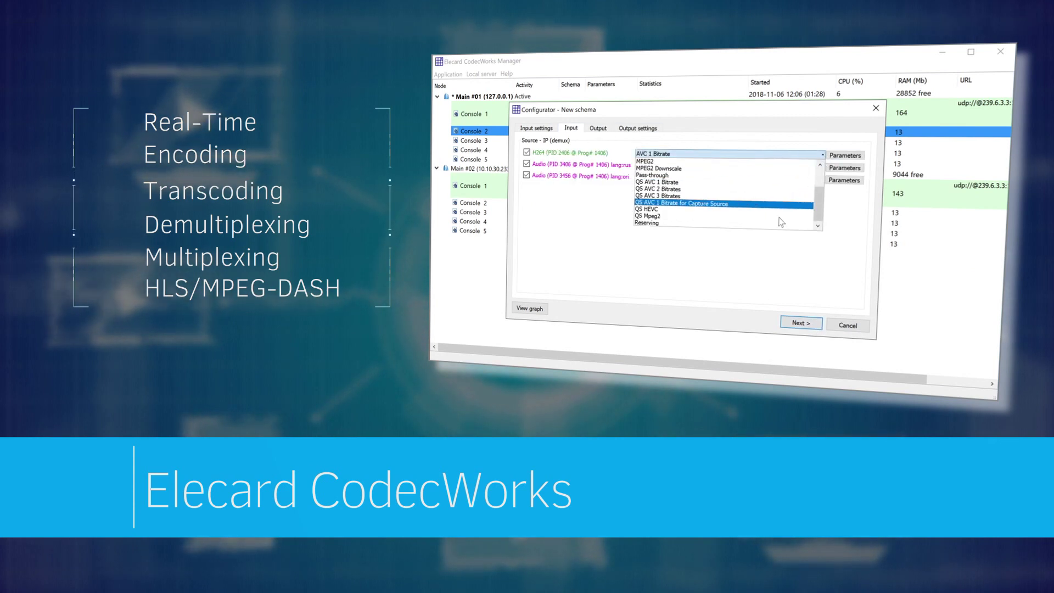
Step: Send UDP output to 234.5.5.5 on the chosen network interface and save under the default name
left_click(752, 196)
left_click(800, 322)
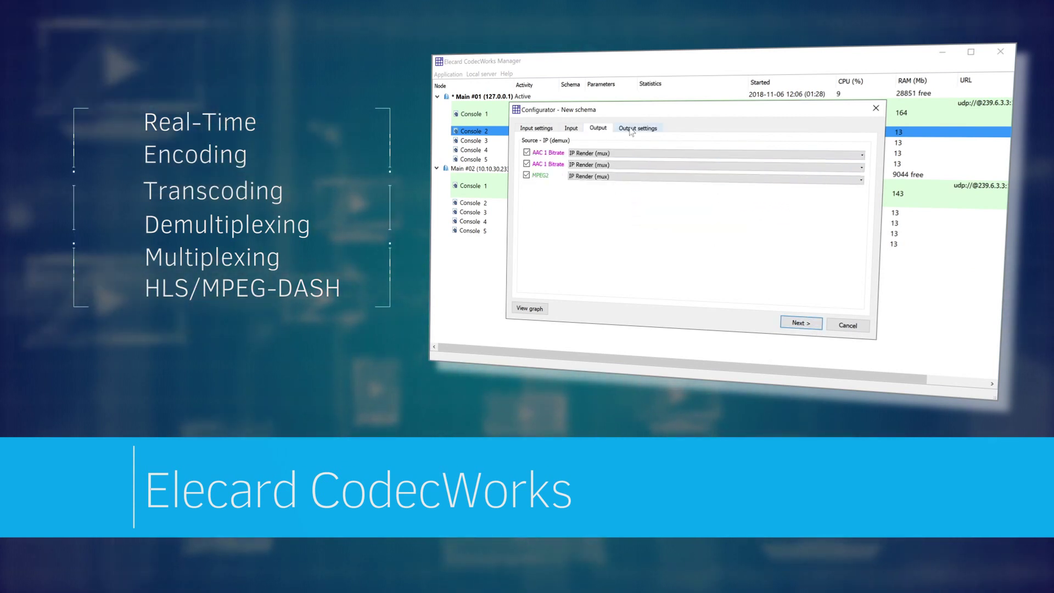
left_click(631, 130)
type("23")
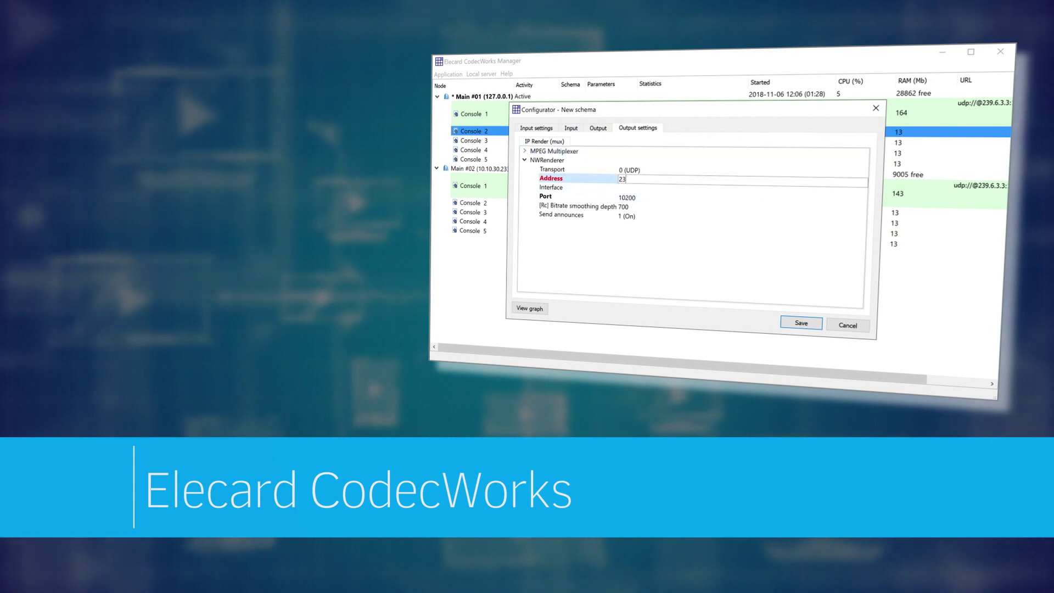
type("4.5.5.")
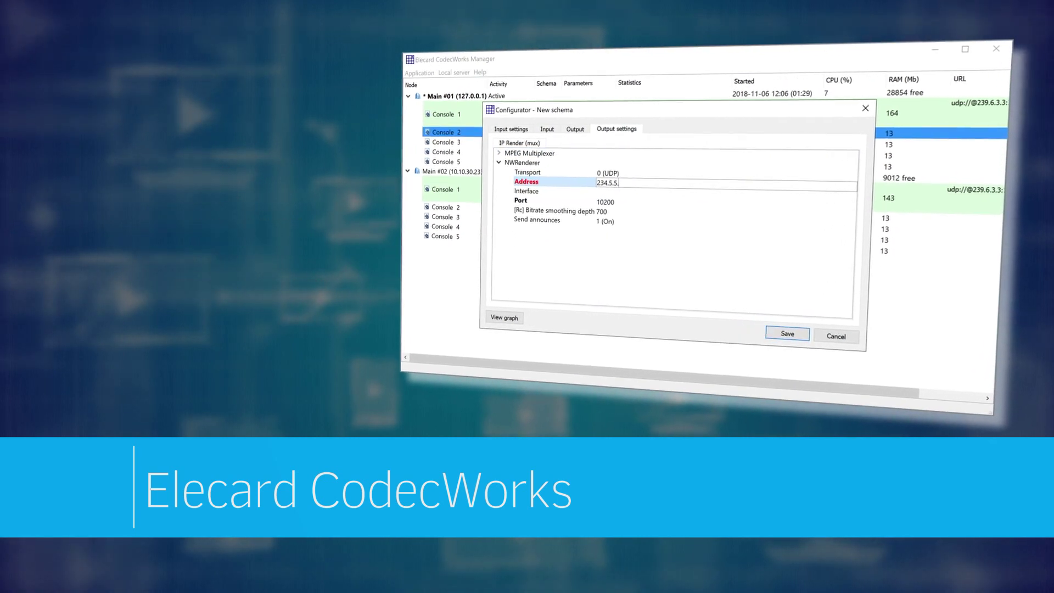
type("5")
left_click(658, 191)
left_click(631, 220)
left_click(787, 333)
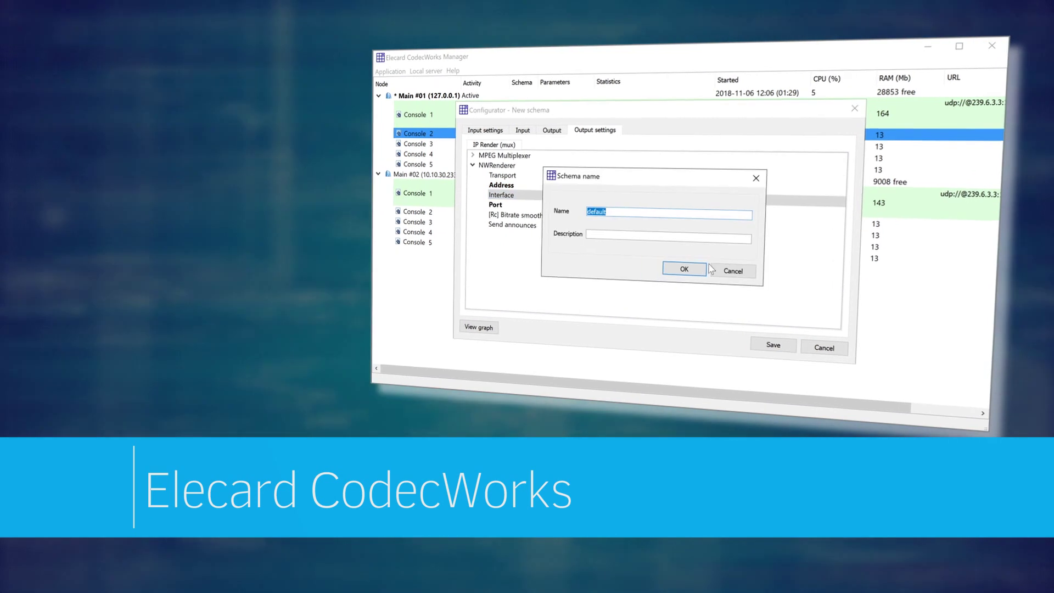
left_click(684, 269)
Step: Check Console 2's settings, then bring up its list of schemas
right_click(598, 129)
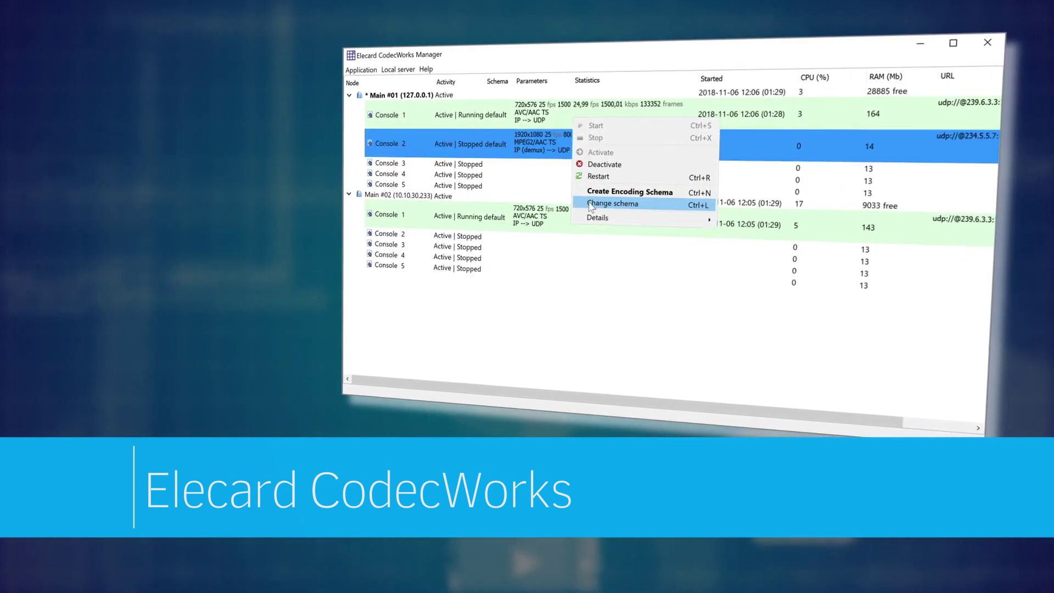
mouse_move(598, 218)
left_click(732, 221)
left_click(632, 321)
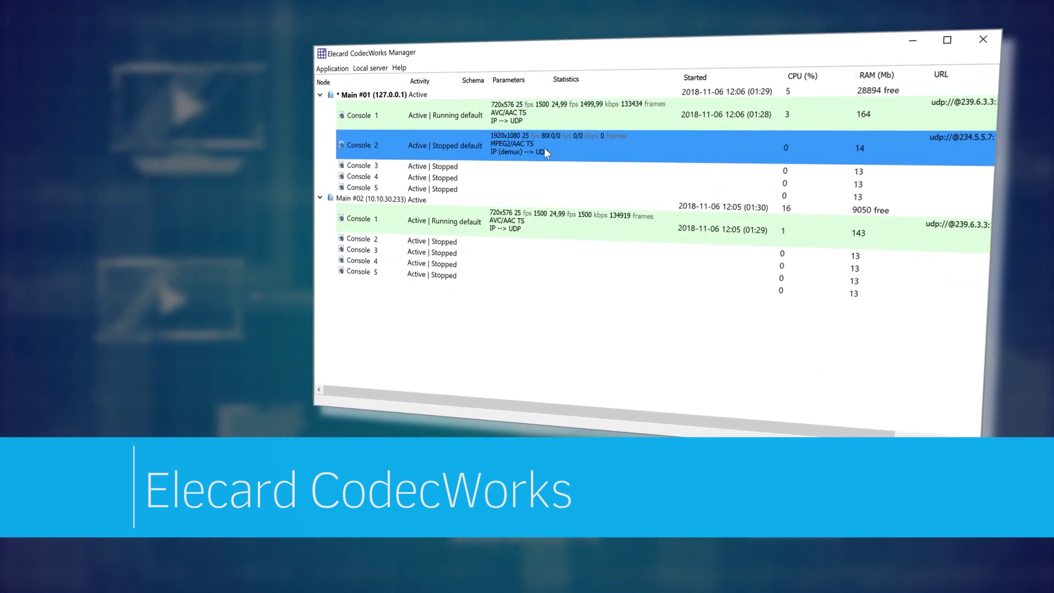
right_click(546, 153)
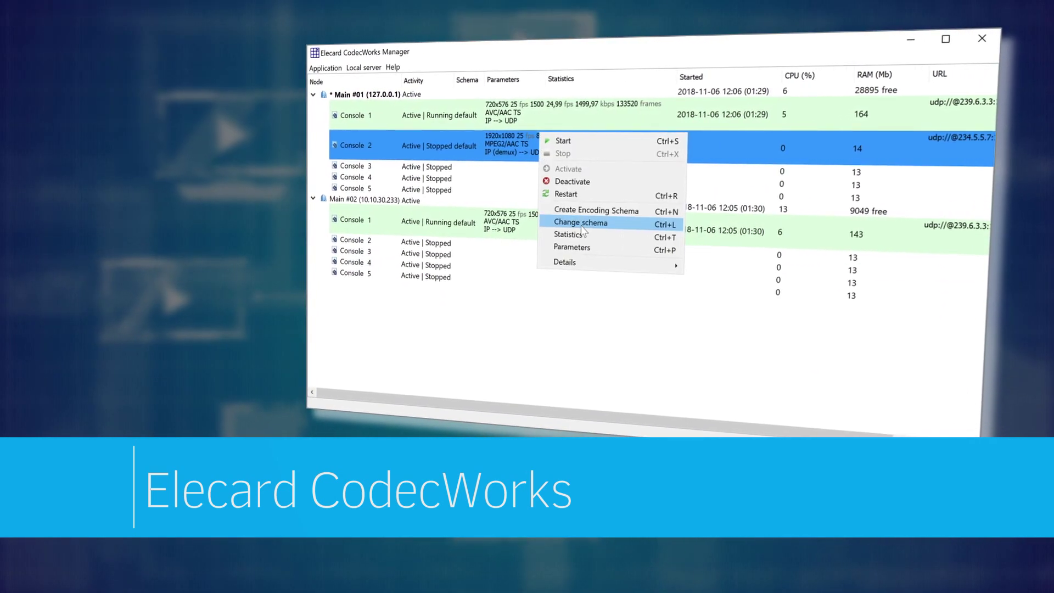
left_click(559, 225)
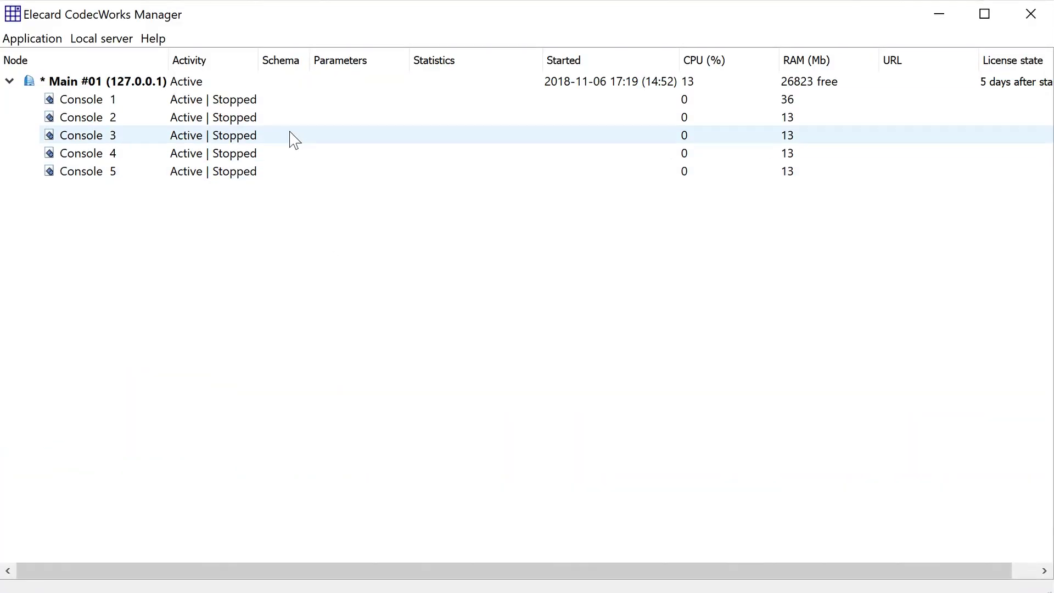
Step: Create a Console 1 schema capturing from SoftLab-NSK FD788 Board 1 Input 2 Video Capture
right_click(286, 107)
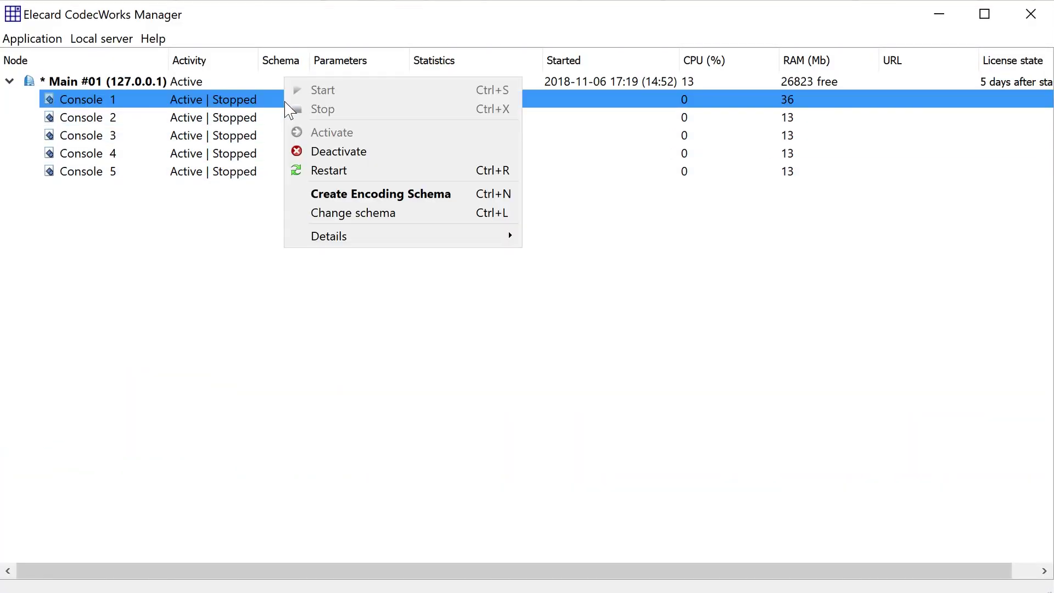
left_click(321, 195)
left_click(317, 215)
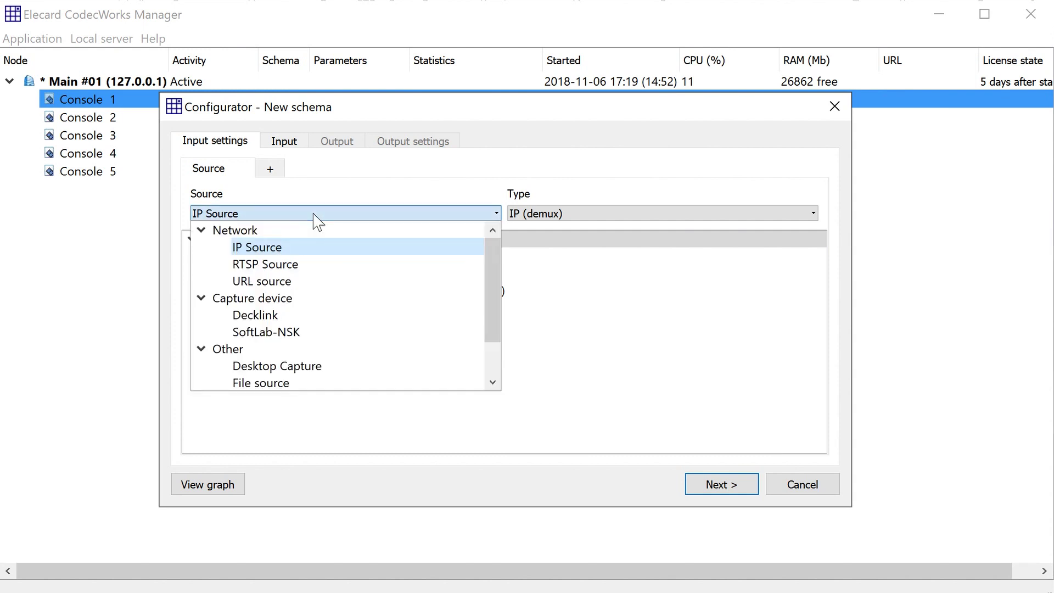
left_click(307, 332)
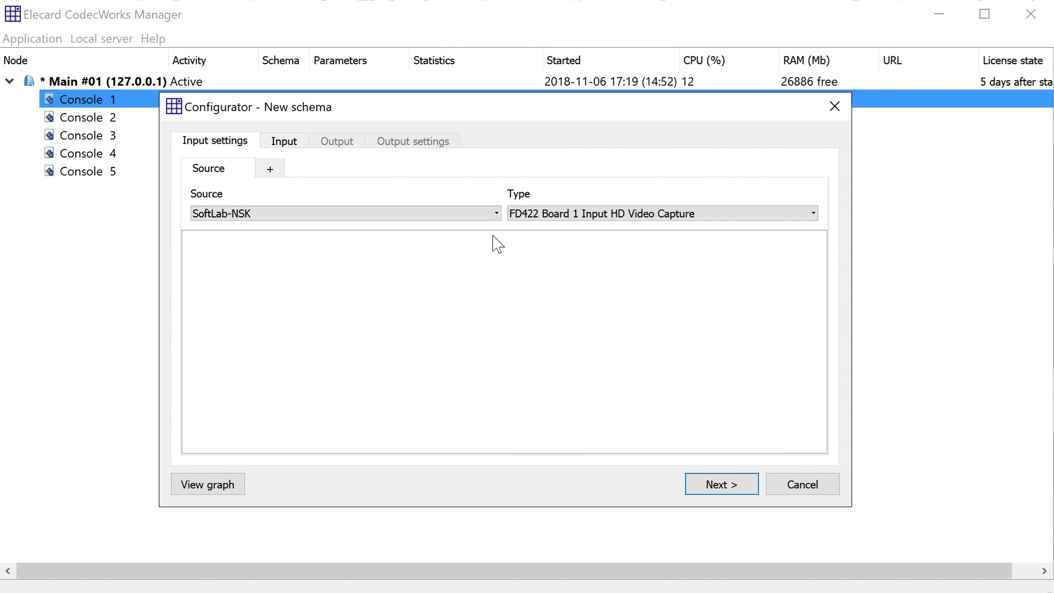
left_click(533, 214)
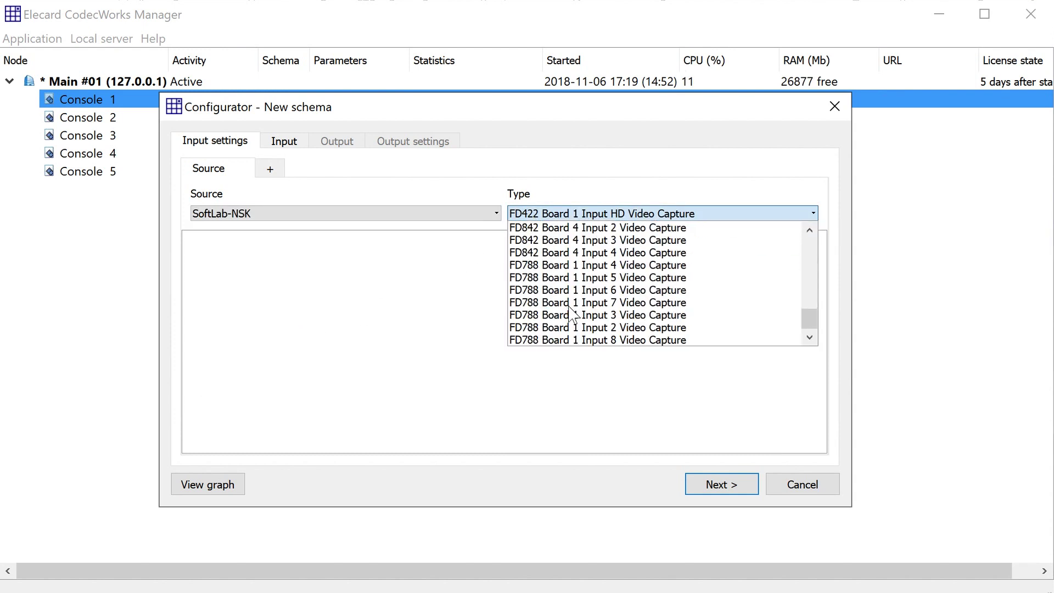
left_click(570, 328)
Step: Route the UDP output through interface 10.10.30.205 and save the schema
left_click(708, 485)
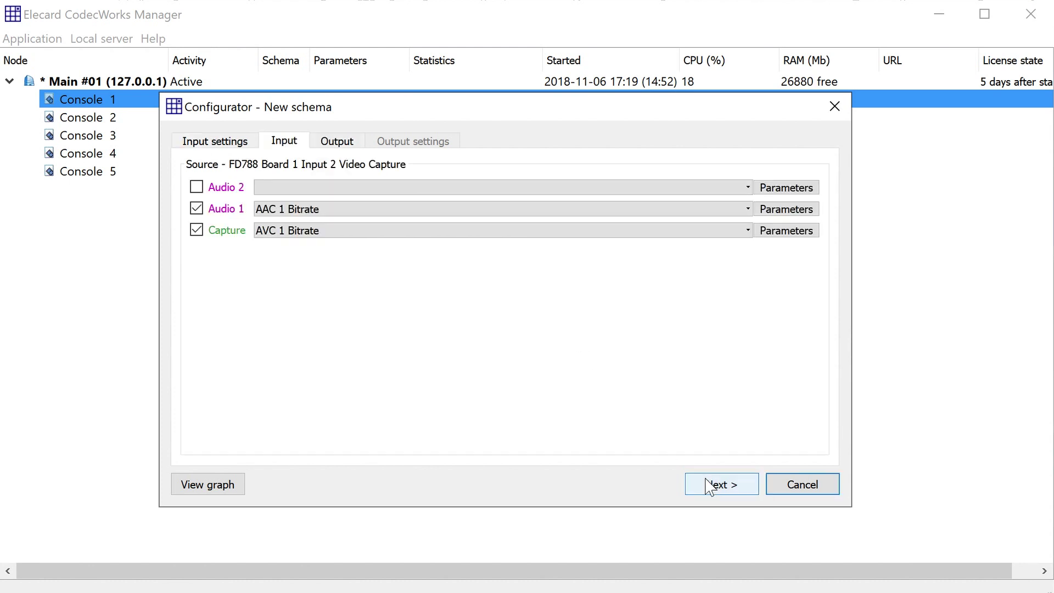
left_click(709, 485)
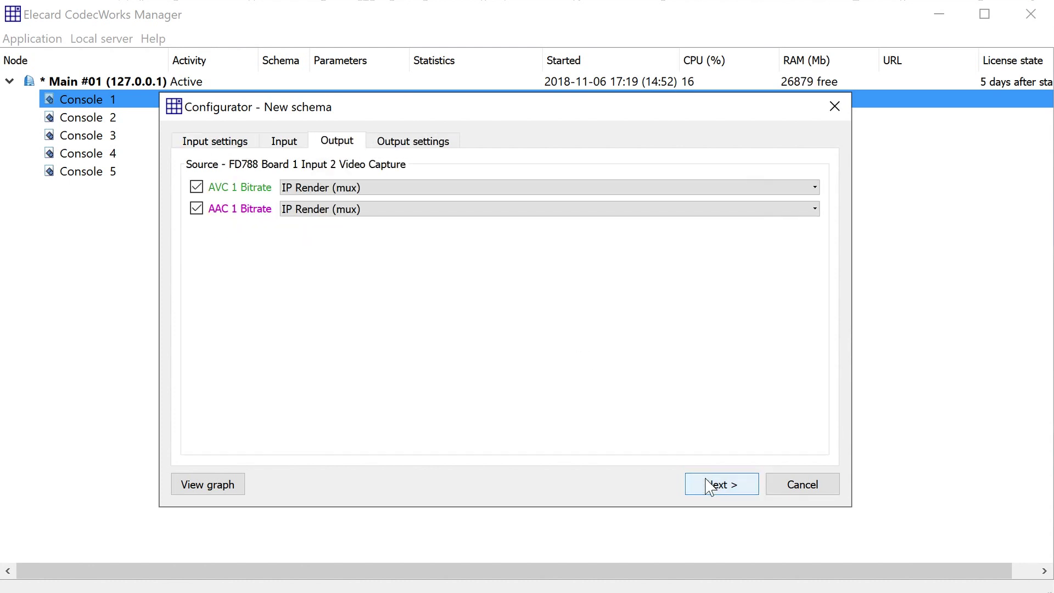
left_click(708, 486)
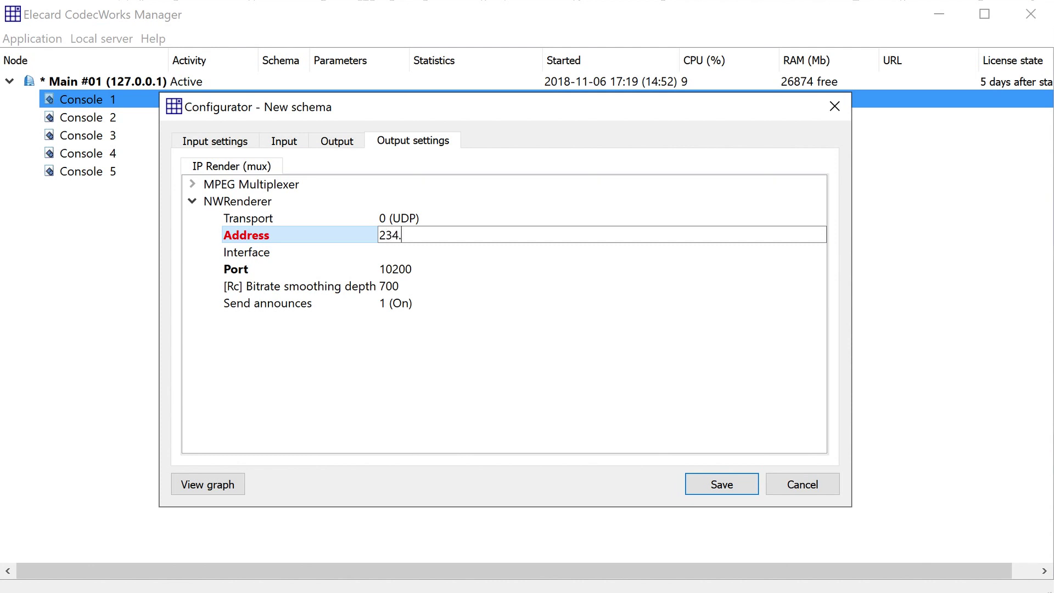
left_click(405, 252)
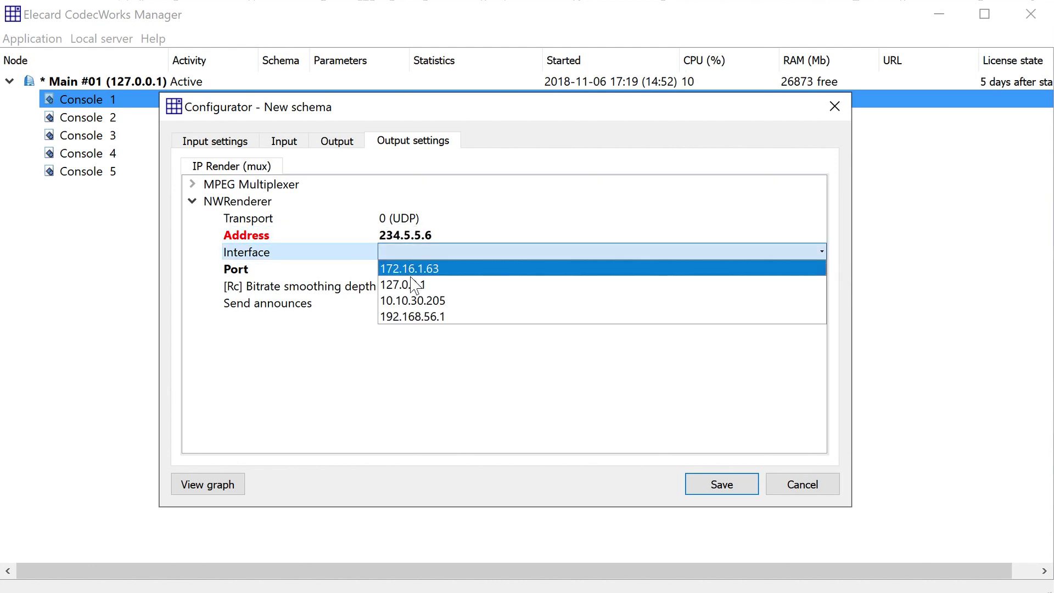
left_click(412, 300)
left_click(704, 484)
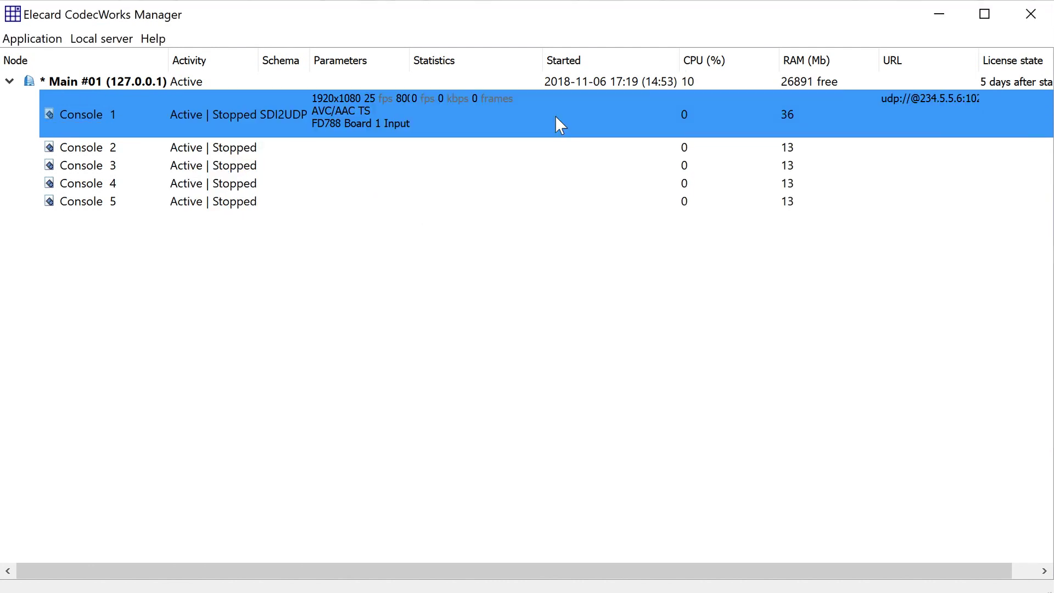
Step: Start Console 1 and play the Elecard CodecWorks 234.5.5.6 UDP stream in MPEG Player
right_click(555, 116)
left_click(573, 106)
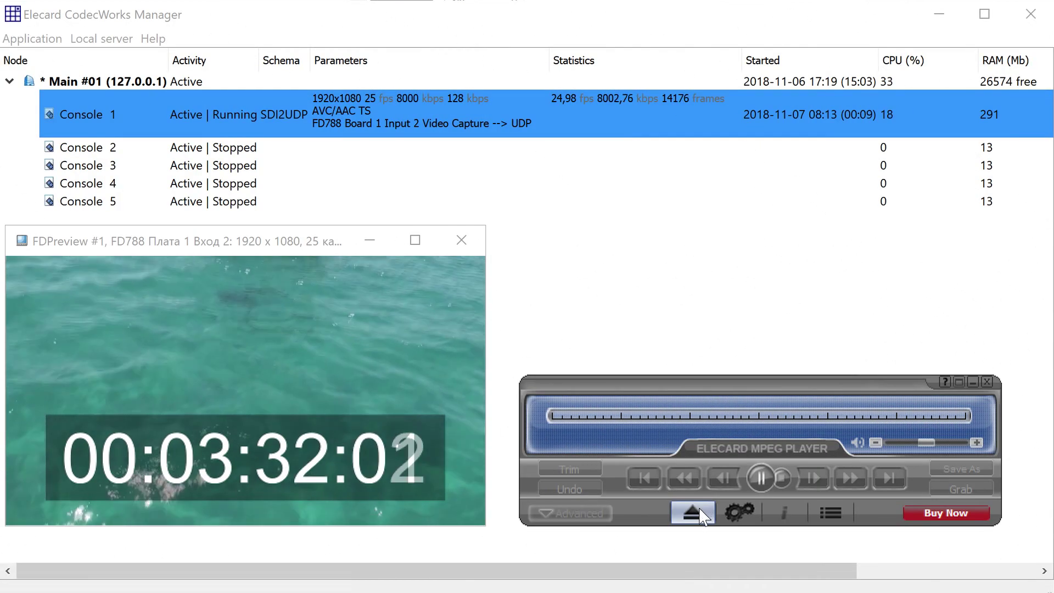
left_click(701, 511)
scroll(705, 477, "down", 9)
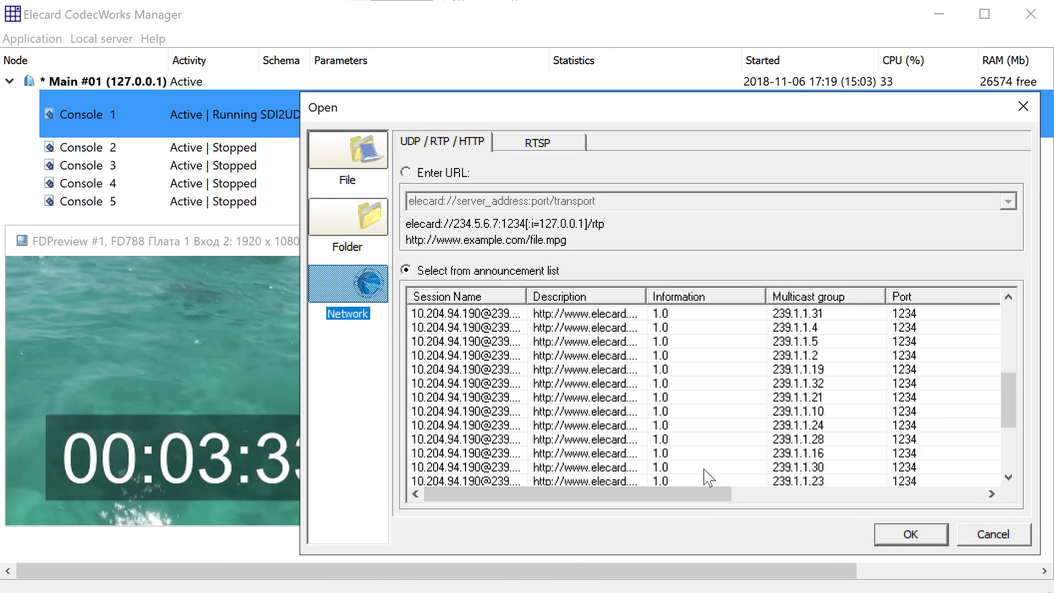
left_click(705, 469)
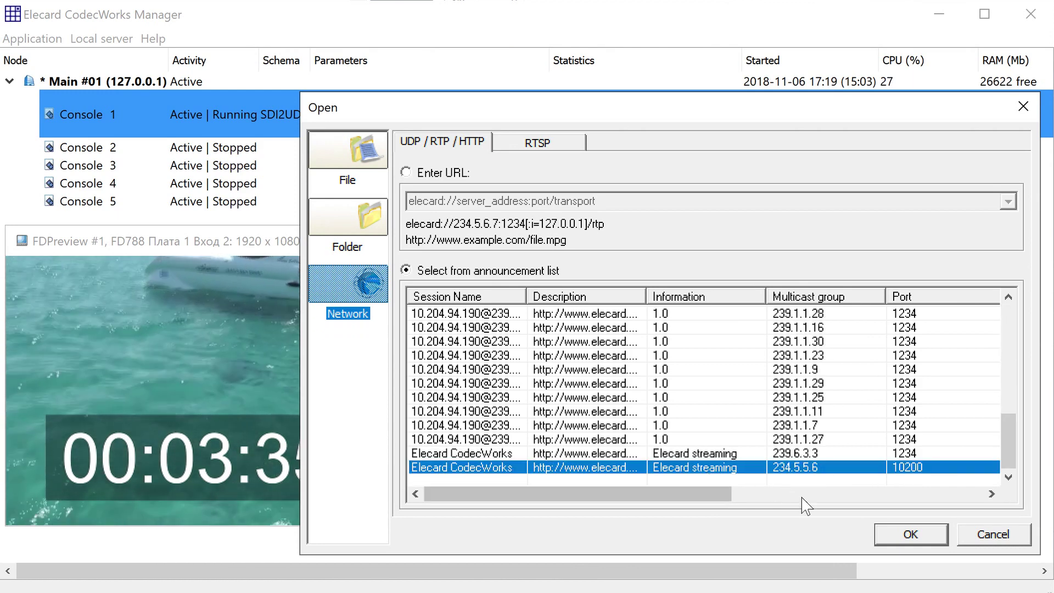
left_click(881, 532)
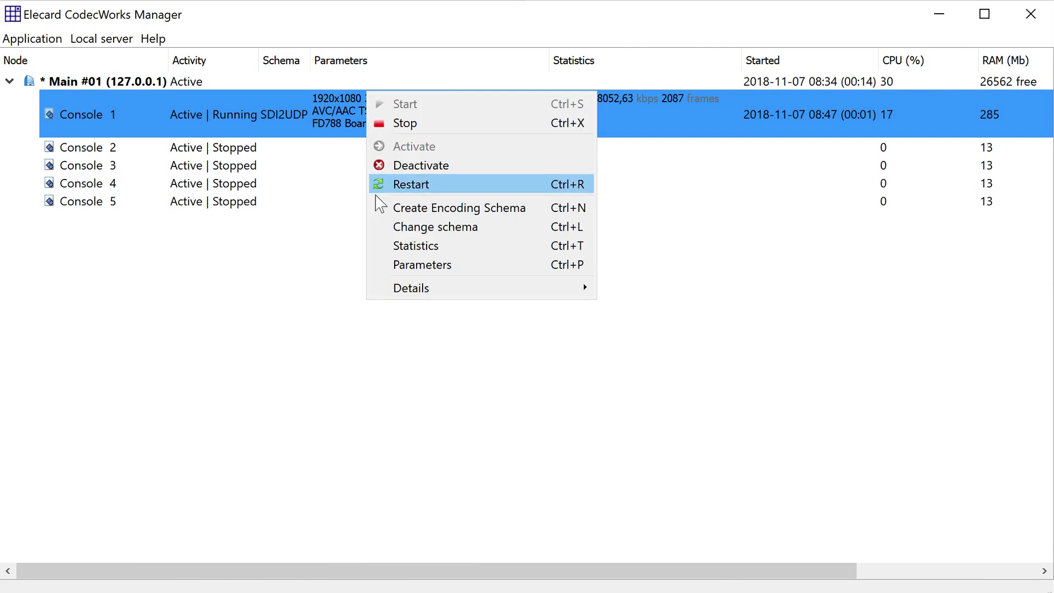
Step: In Console 1's AVC settings, set Max b-frames to 0 and MD Performance to 5 (Fastest Speed)
left_click(386, 265)
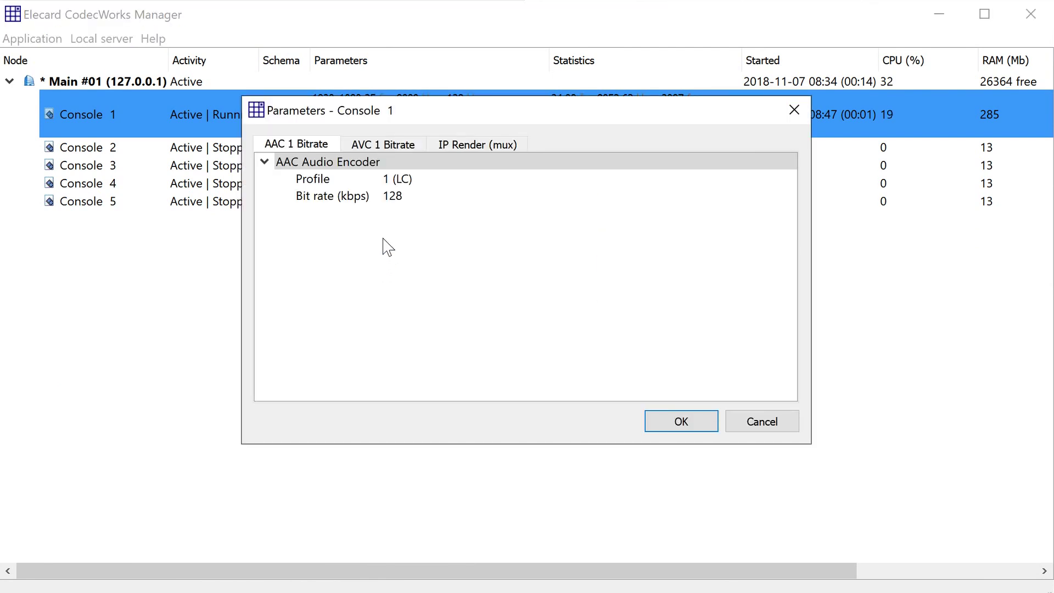
left_click(374, 149)
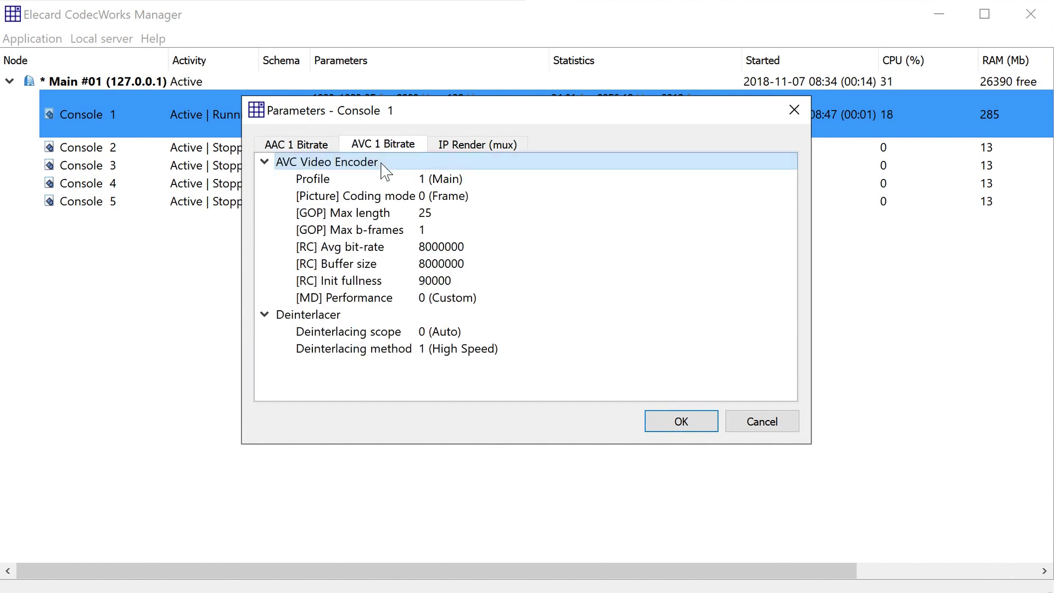
left_click(431, 230)
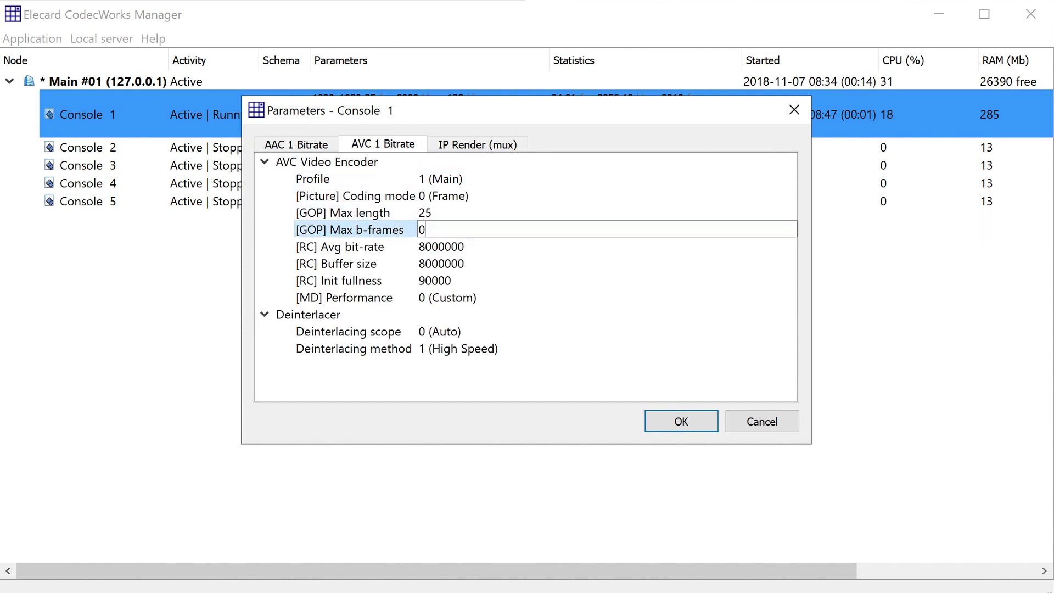
type("0")
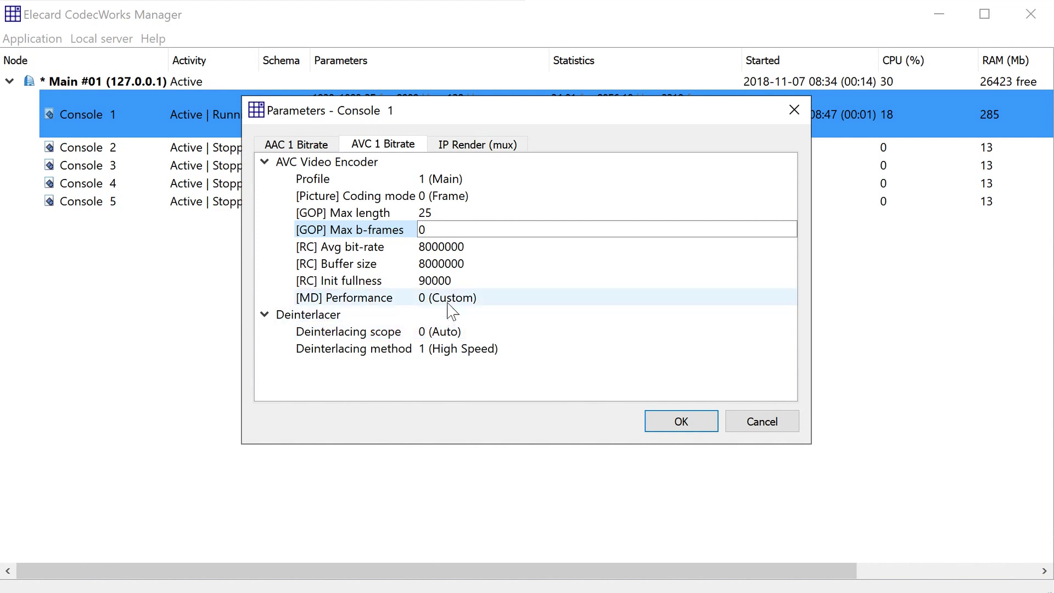
left_click(450, 299)
left_click(450, 299)
left_click(454, 395)
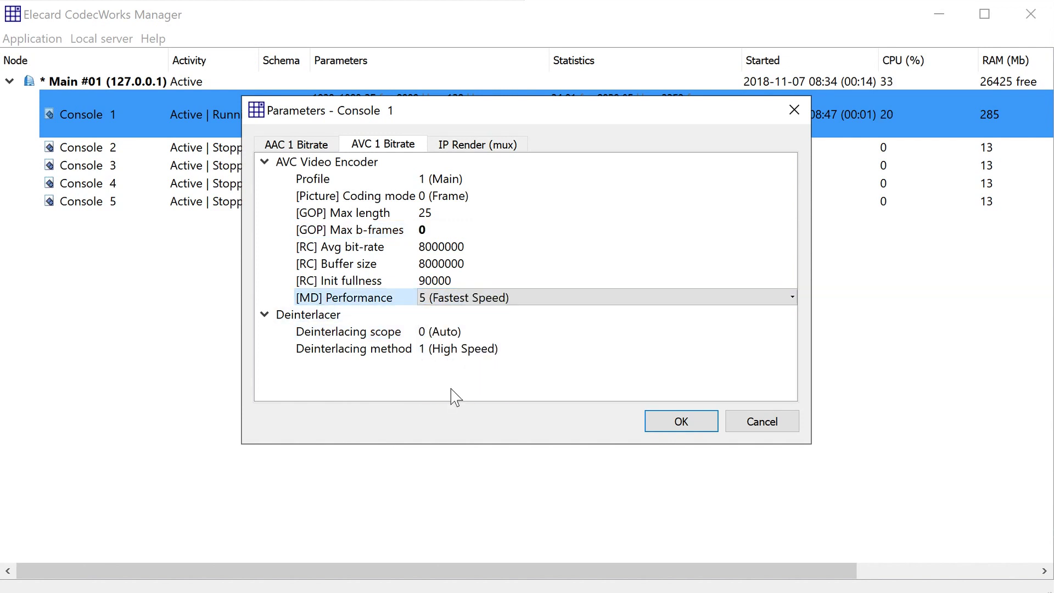
Step: Turn padding off, Low Delay Mode on, sync point off, smoothing depth 0, and apply
left_click(448, 146)
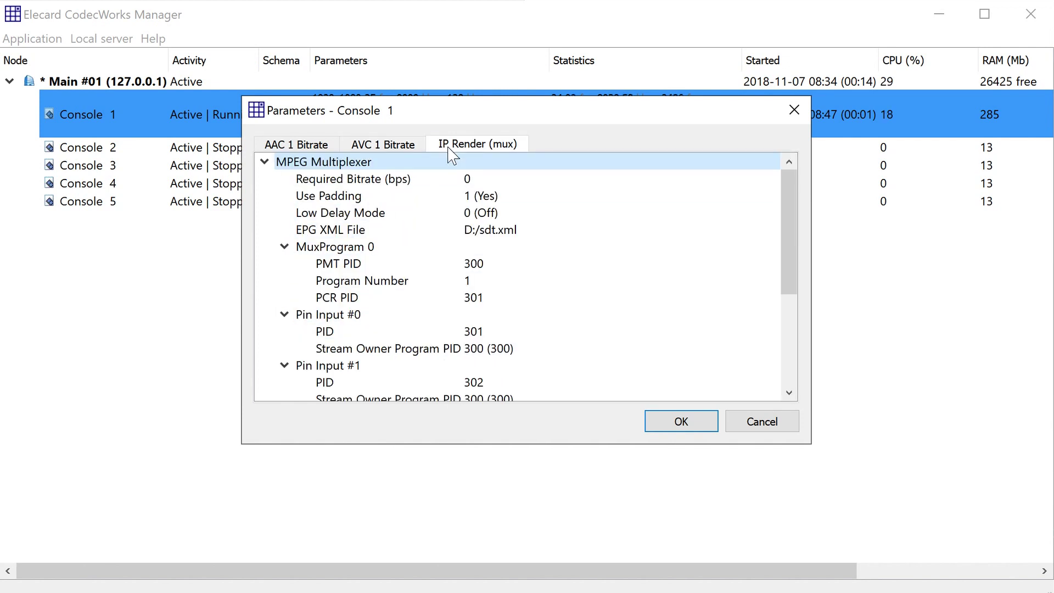
left_click(478, 197)
left_click(478, 198)
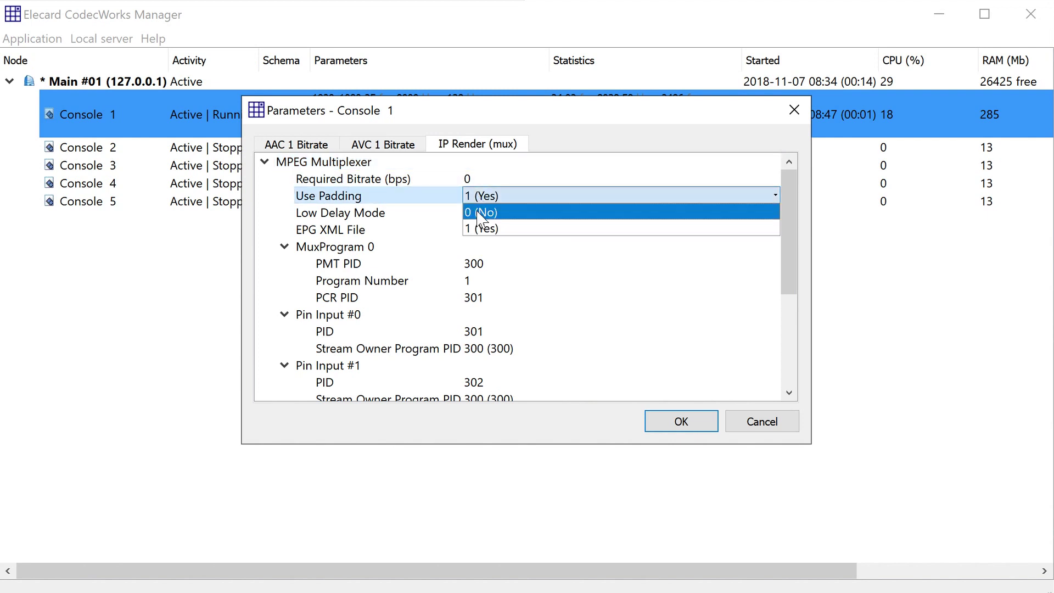
left_click(481, 214)
left_click(482, 215)
left_click(482, 214)
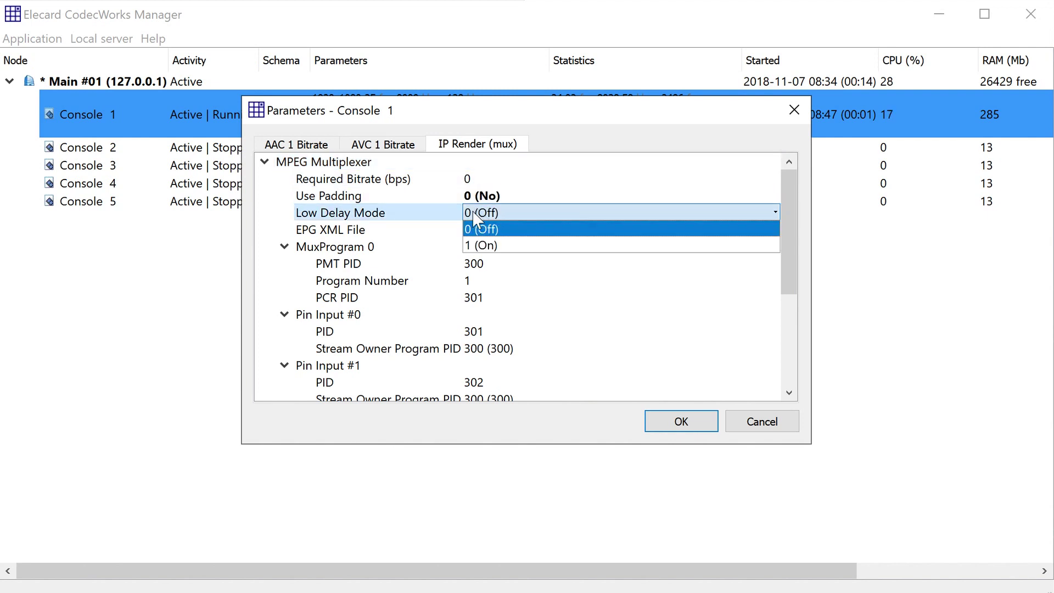
left_click(473, 241)
left_click(265, 162)
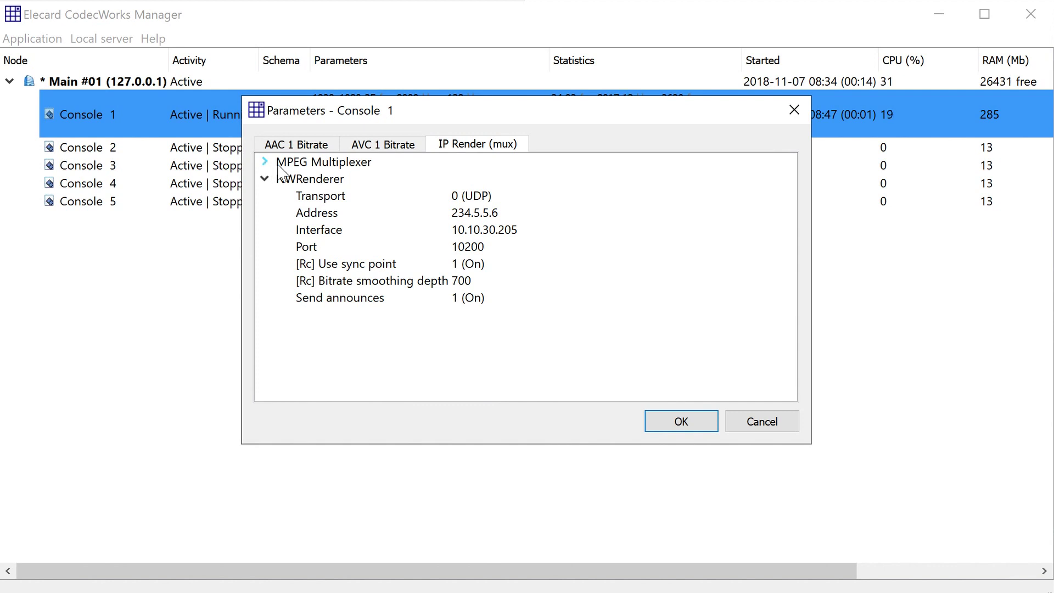
left_click(469, 269)
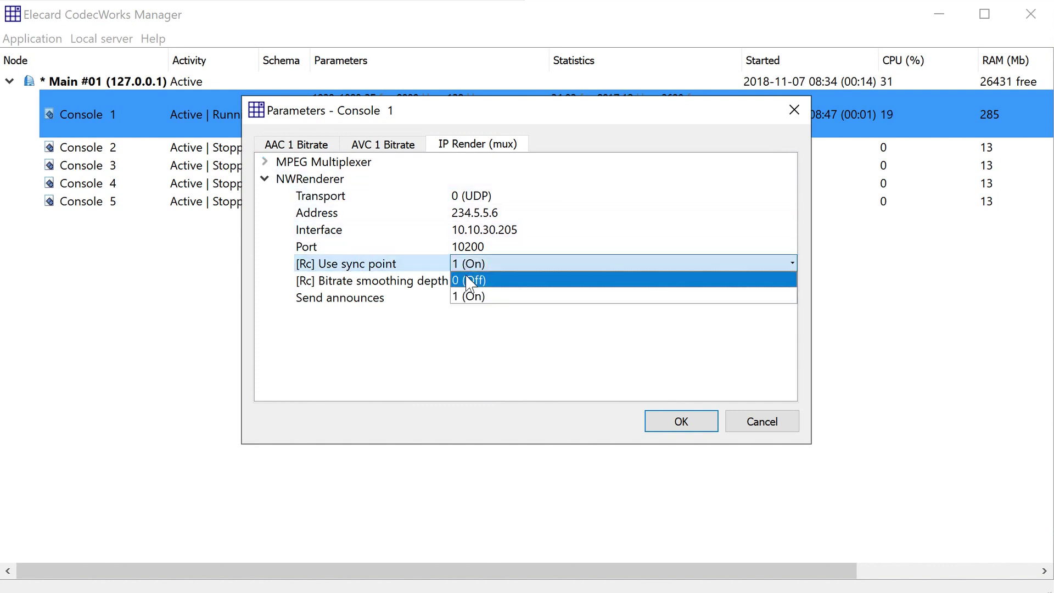
left_click(469, 282)
left_click(470, 280)
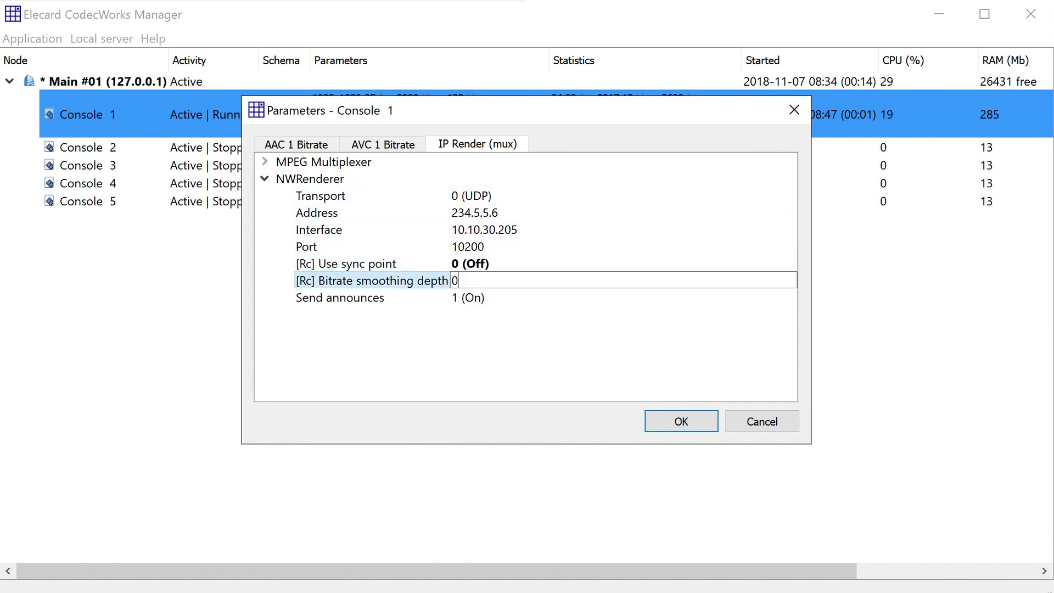
left_click(476, 299)
left_click(680, 432)
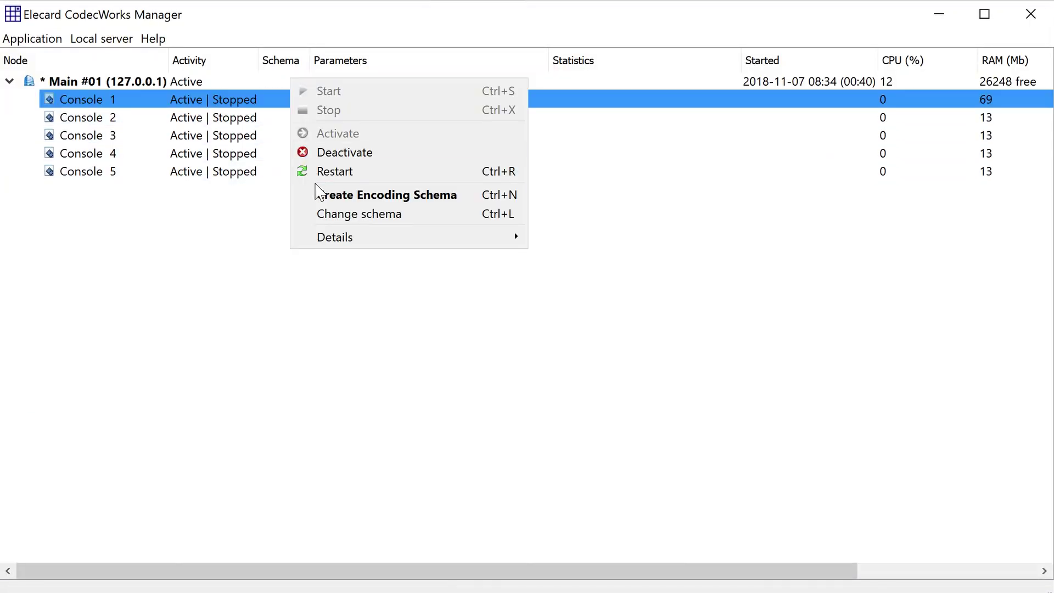
Step: Create another Console 1 schema capturing from SoftLab-NSK FD788 Board 1 Input 2
left_click(317, 195)
left_click(319, 213)
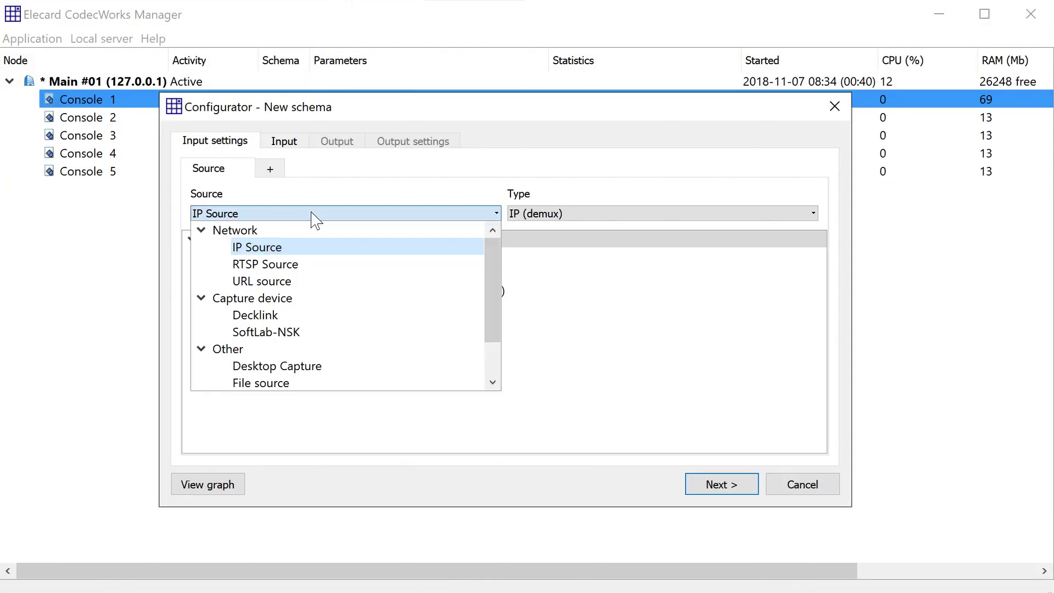
left_click(302, 328)
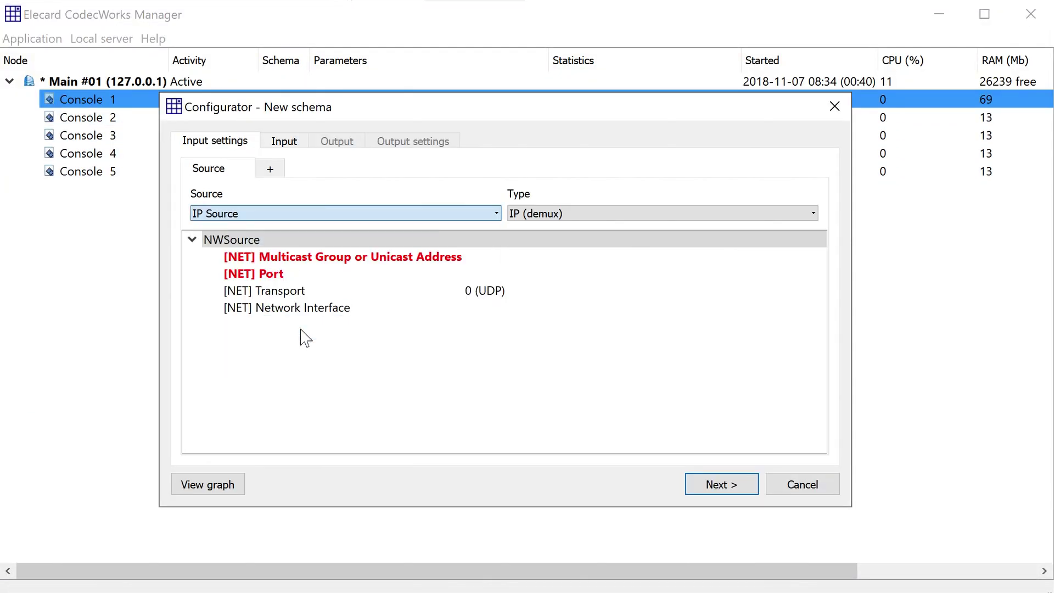
left_click(540, 219)
scroll(563, 285, "down", 4)
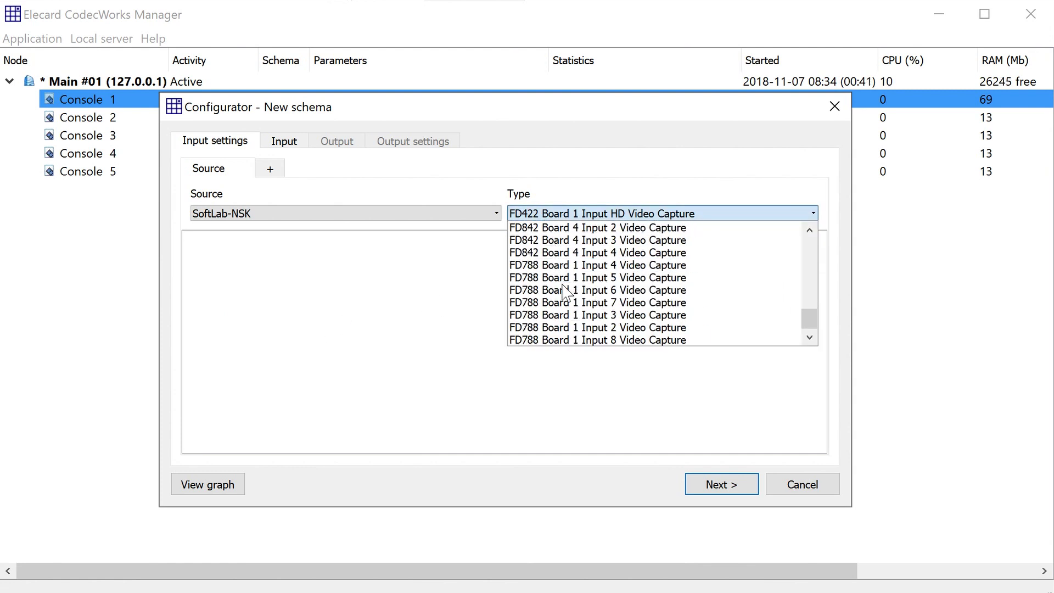
left_click(566, 328)
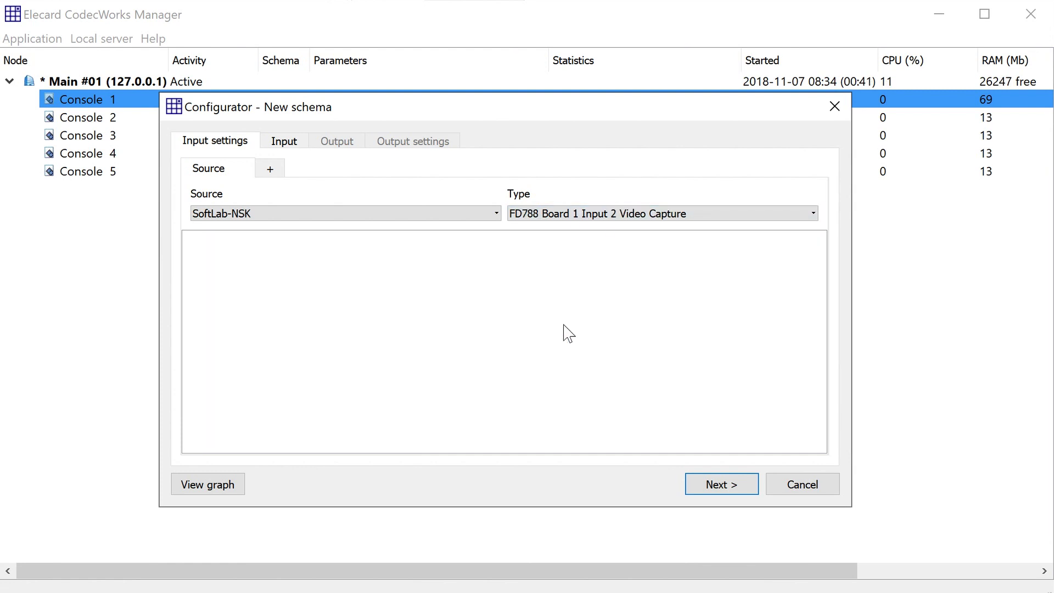
left_click(703, 484)
Step: Encode Audio 1 with AAC 2 Bitrates and the captured video with AVC 2 Bitrates
left_click(639, 214)
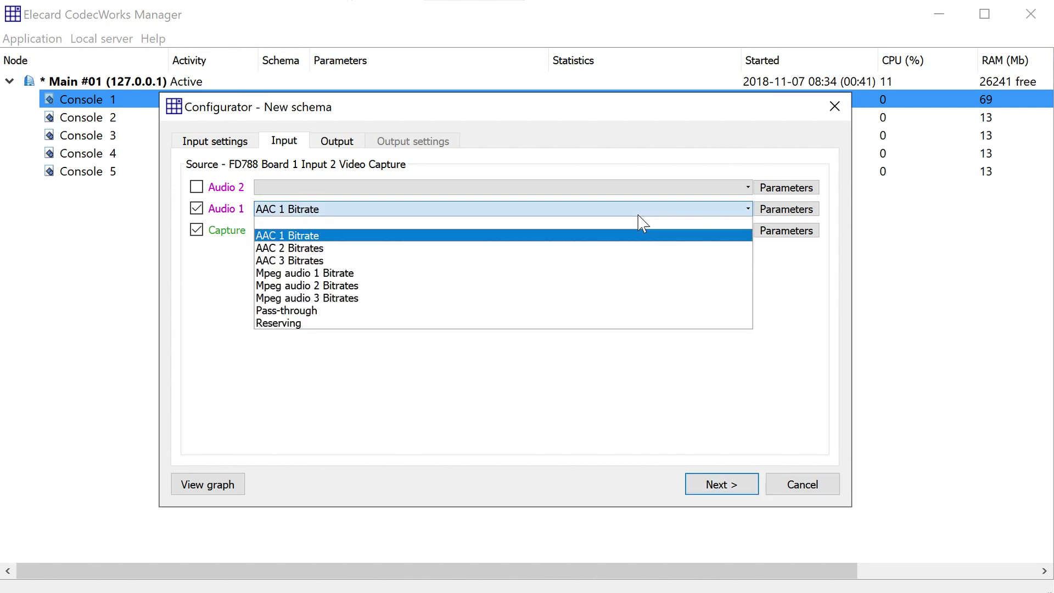
left_click(636, 248)
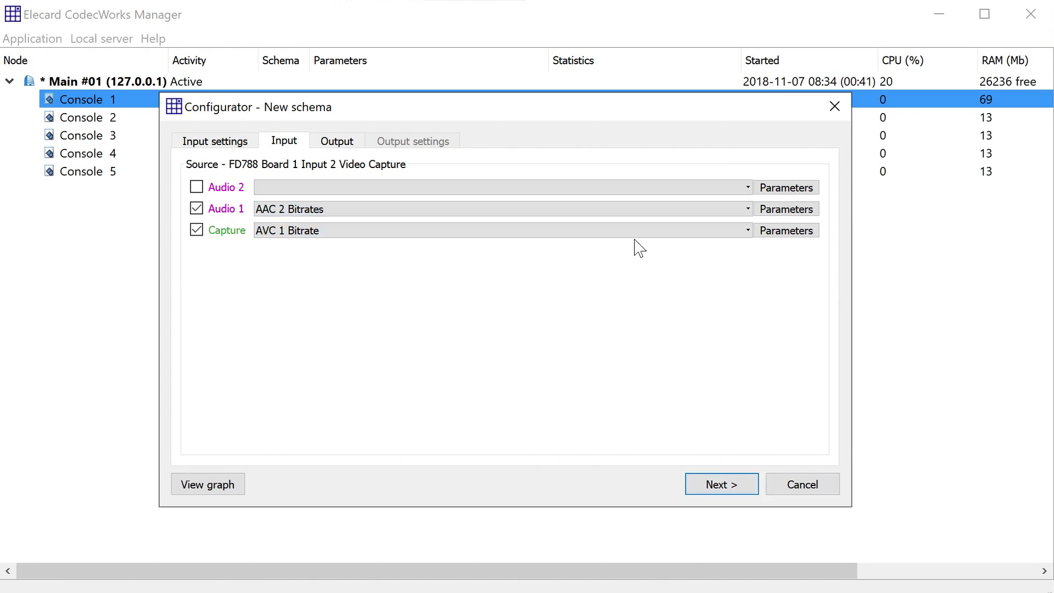
left_click(636, 233)
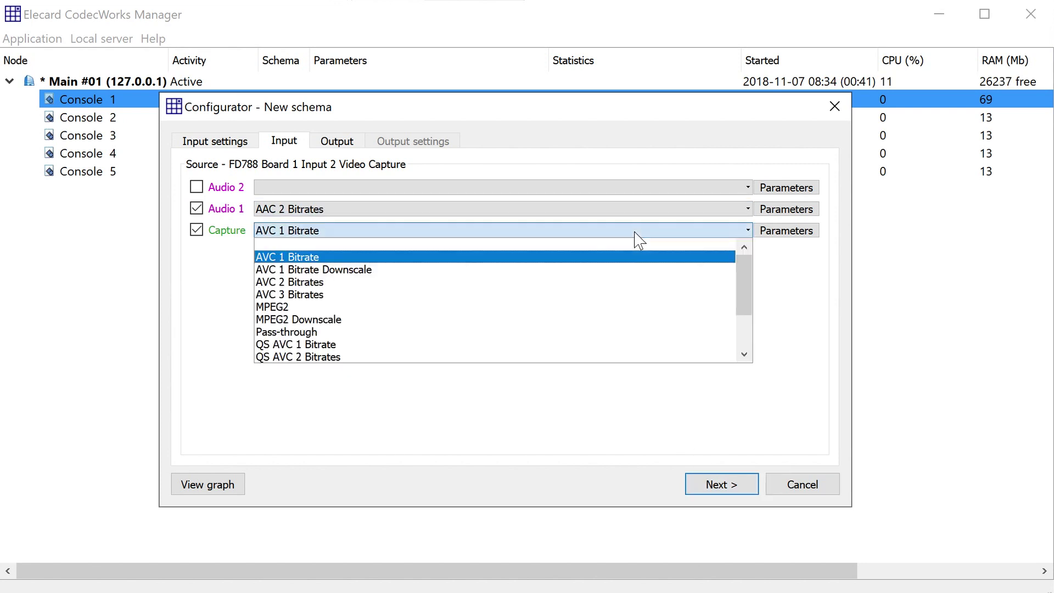
left_click(621, 283)
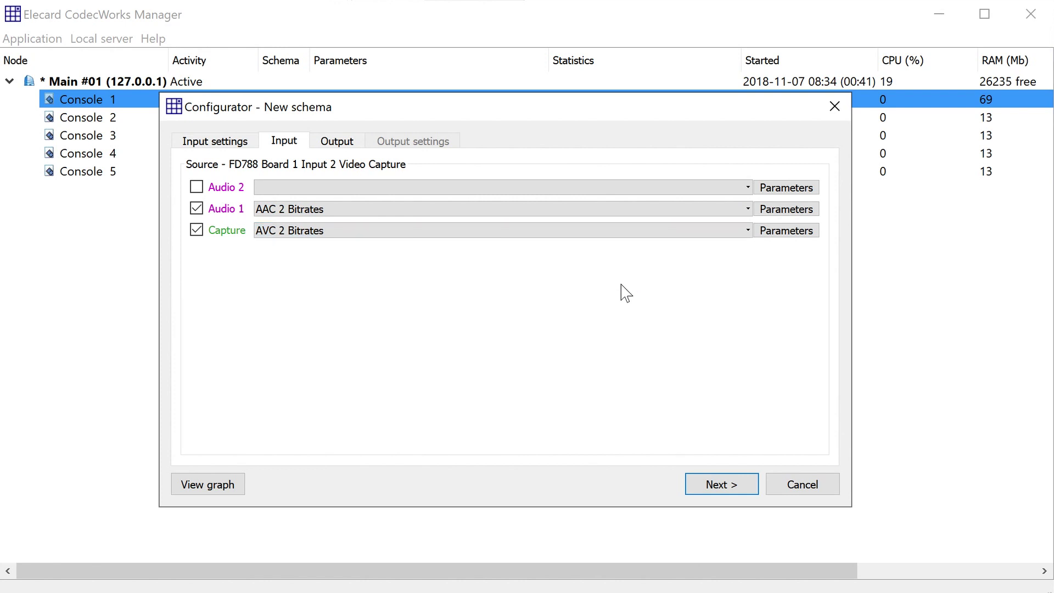
Step: Send all four encoded streams to HLS Sink
left_click(705, 486)
left_click(406, 195)
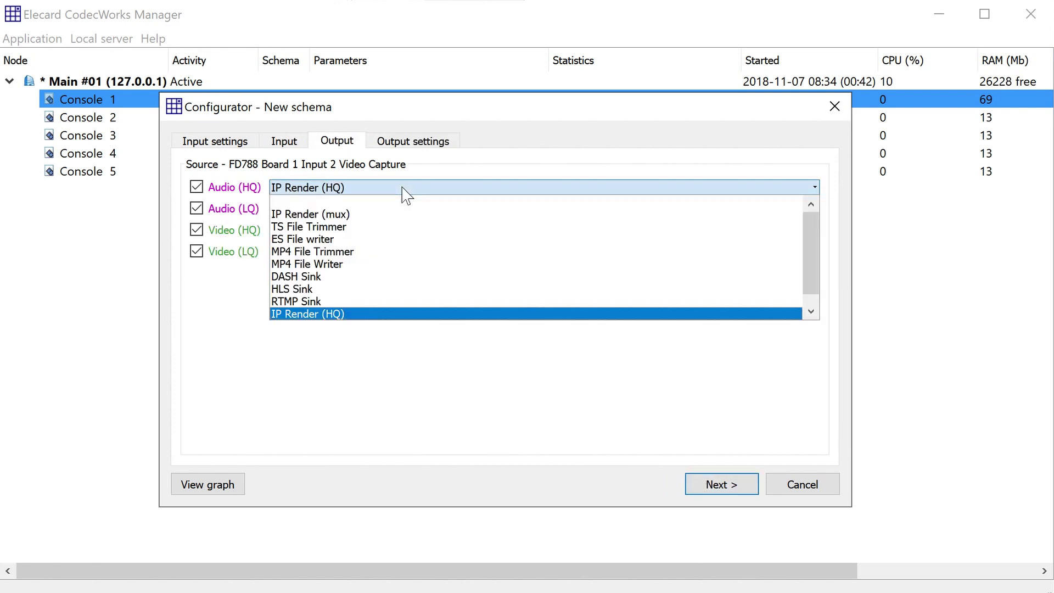
left_click(365, 289)
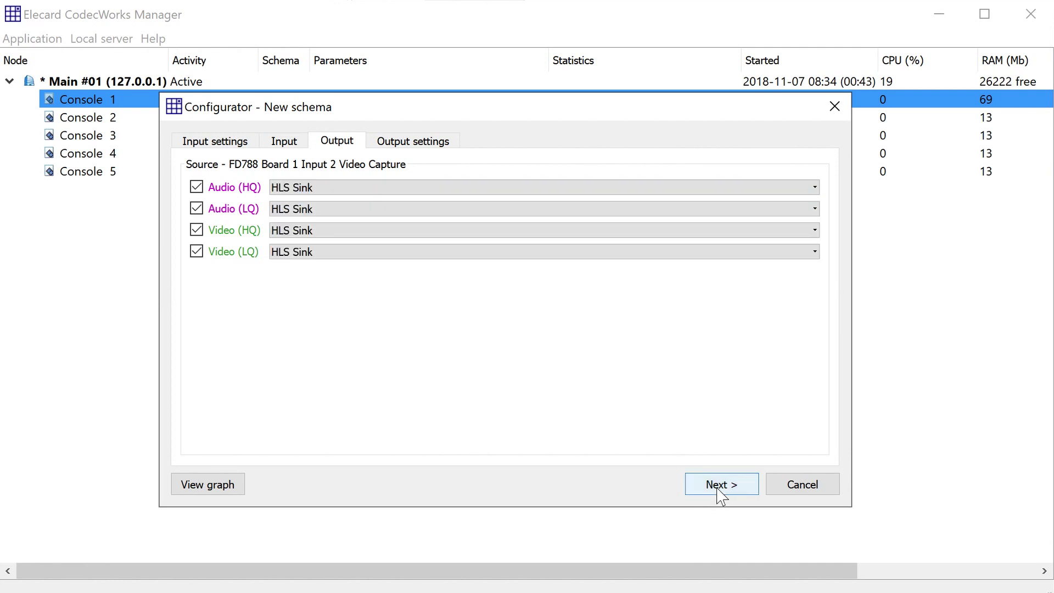
Step: Save the schema with the name SDI2HLS
left_click(720, 491)
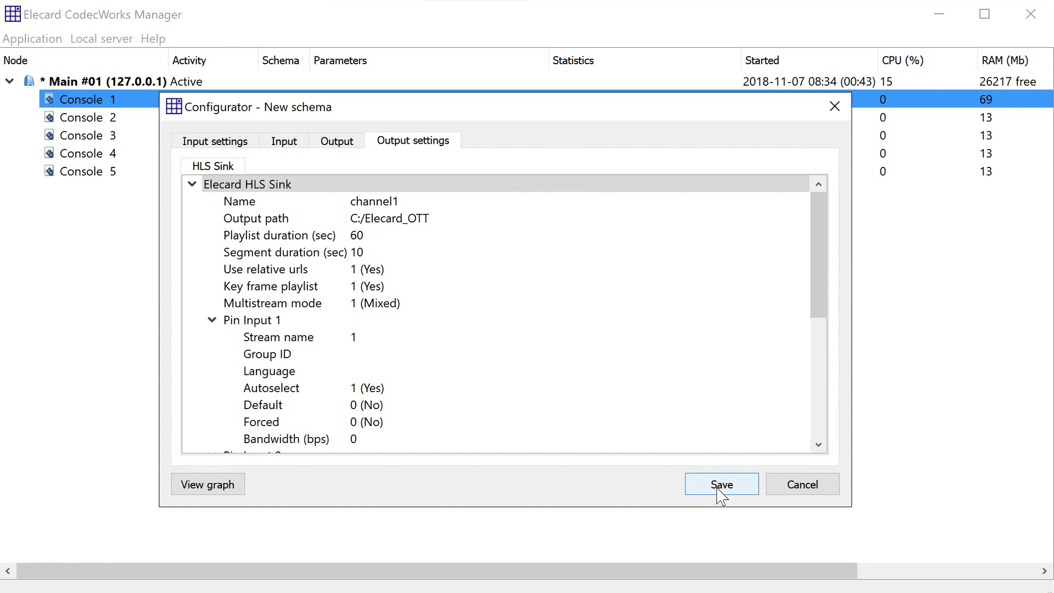
left_click(717, 488)
type("SDI2HLS")
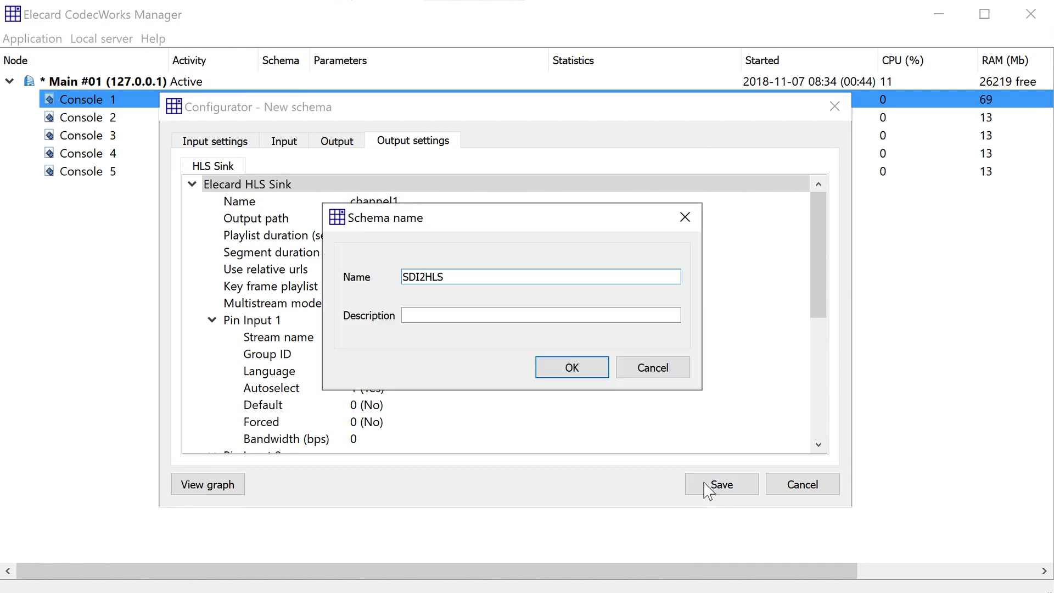
left_click(590, 376)
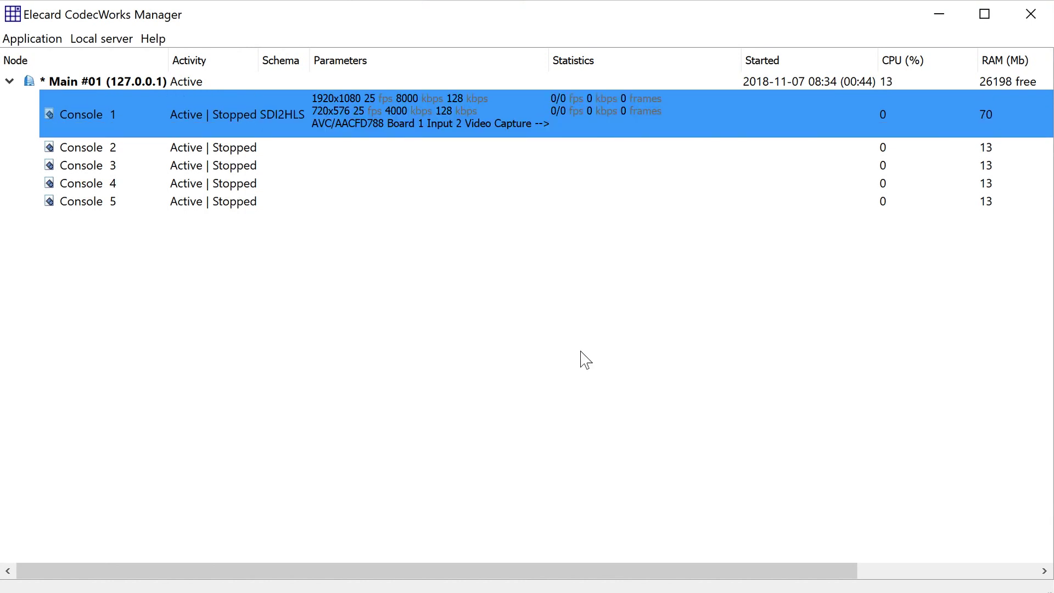
right_click(496, 94)
left_click(516, 109)
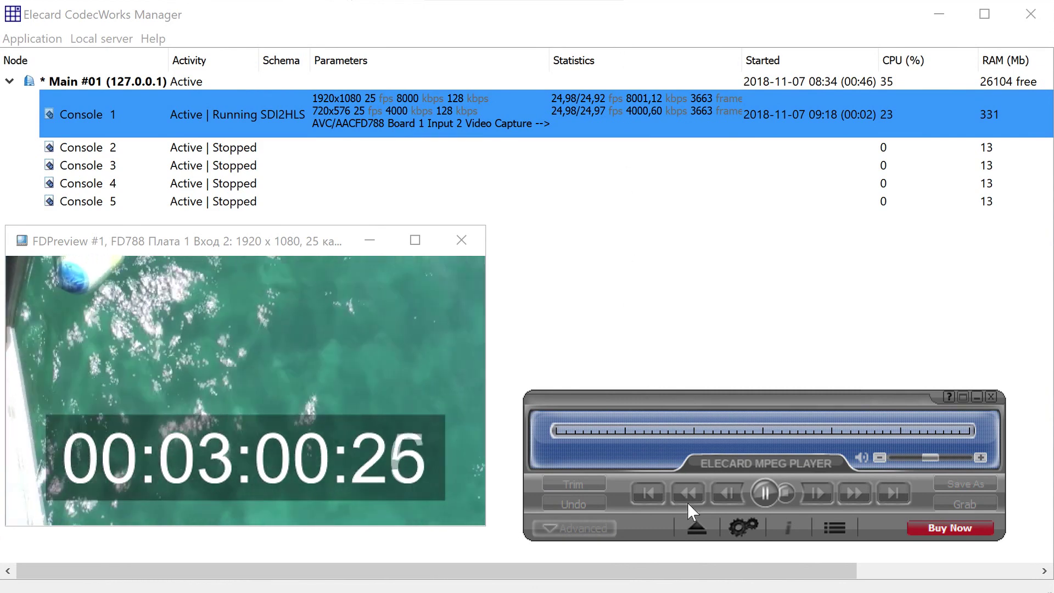
left_click(696, 527)
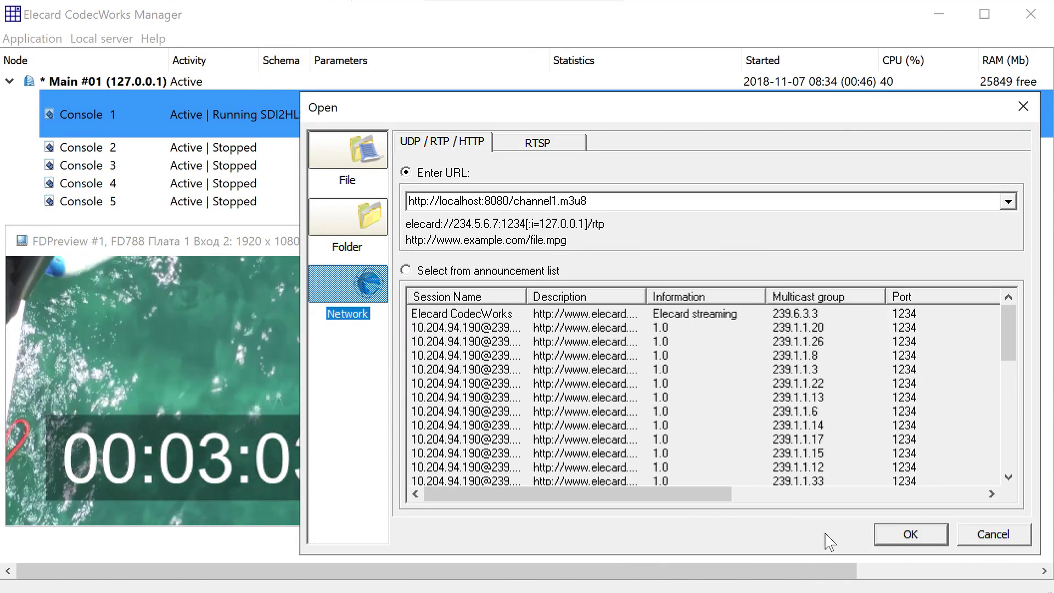
left_click(908, 535)
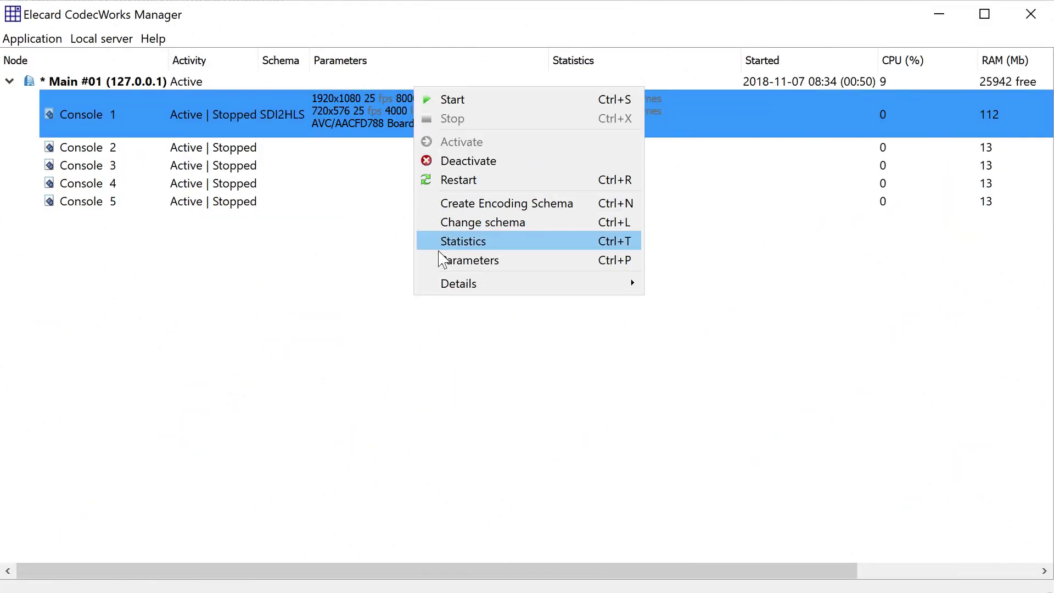
Step: Set Max b-frames to 0 for both the HQ and LQ AVC encoders
left_click(442, 261)
left_click(410, 146)
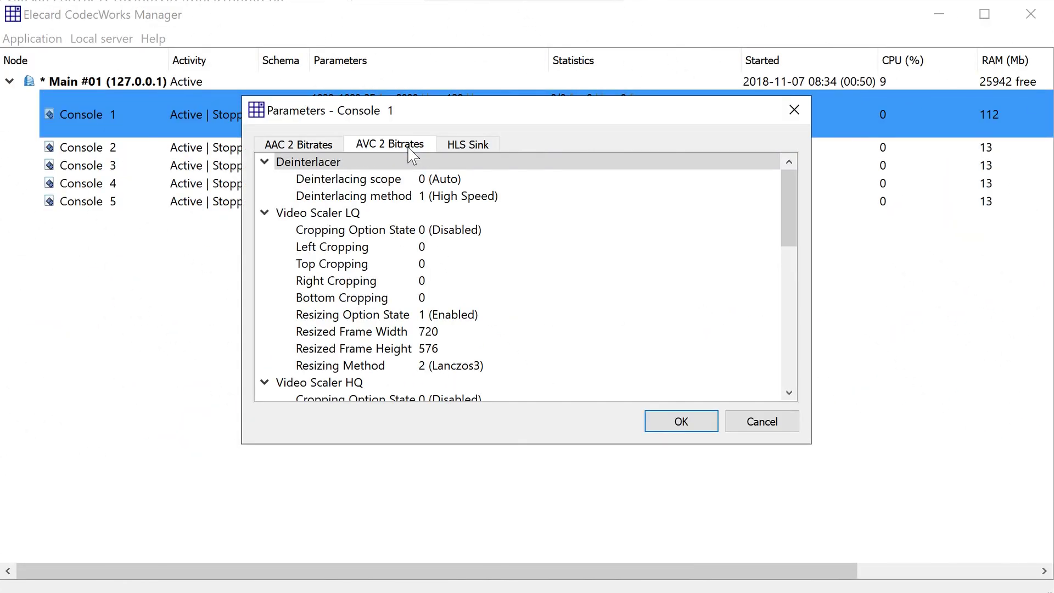
left_click(265, 213)
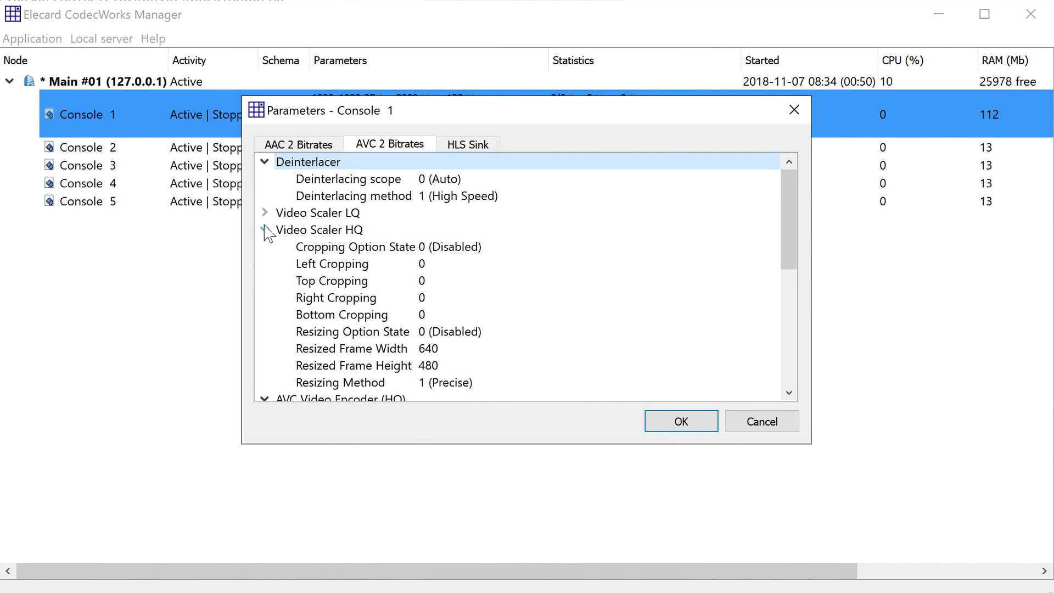
left_click(264, 229)
left_click(437, 331)
left_click(437, 332)
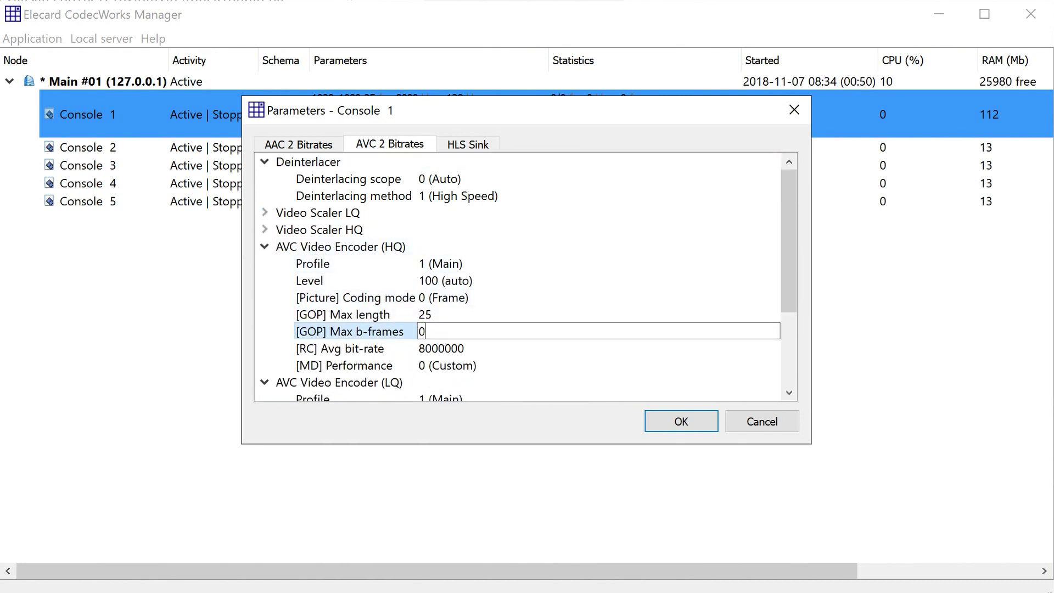
type("0")
key("Tab")
scroll(516, 274, "down", 3)
double_click(437, 348)
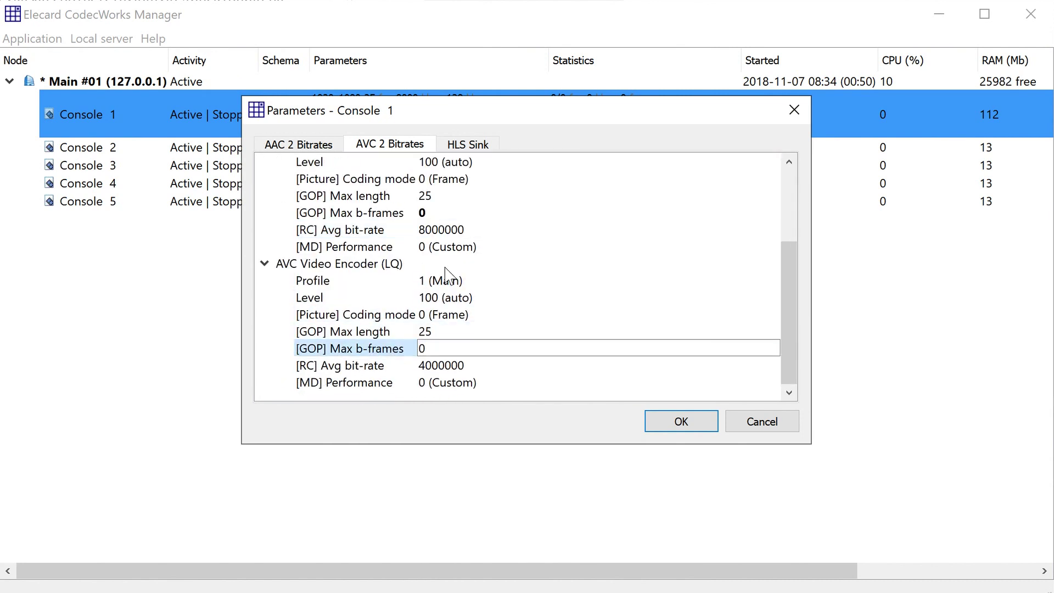
Step: Set the HLS Sink segment duration to 1 second and apply the parameters
left_click(462, 146)
double_click(453, 231)
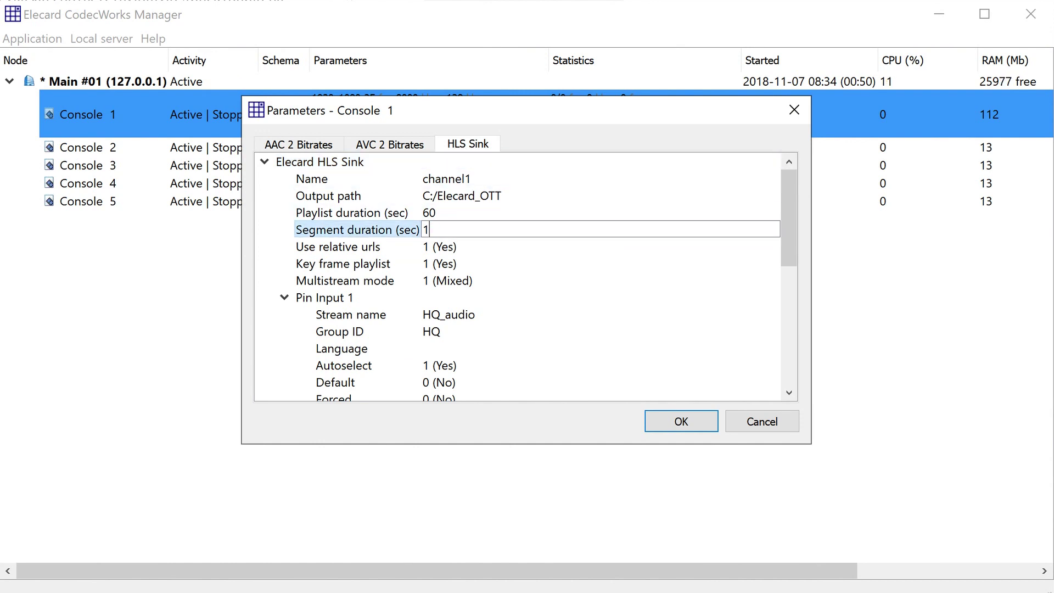
left_click(463, 248)
left_click(666, 426)
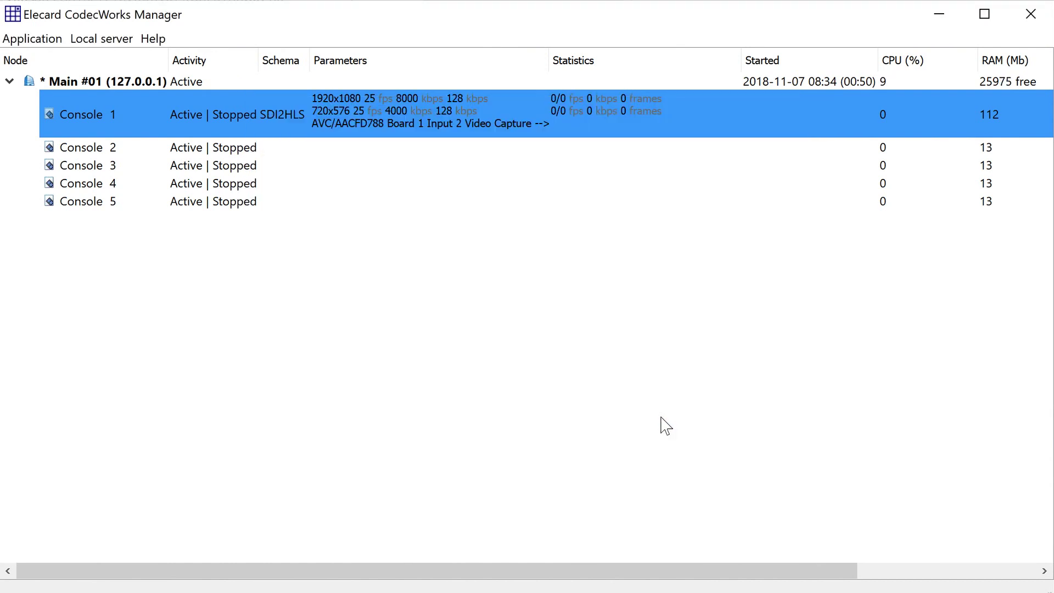
Step: Start Console 1 encoding with the updated SDI2HLS schema
right_click(508, 98)
left_click(528, 111)
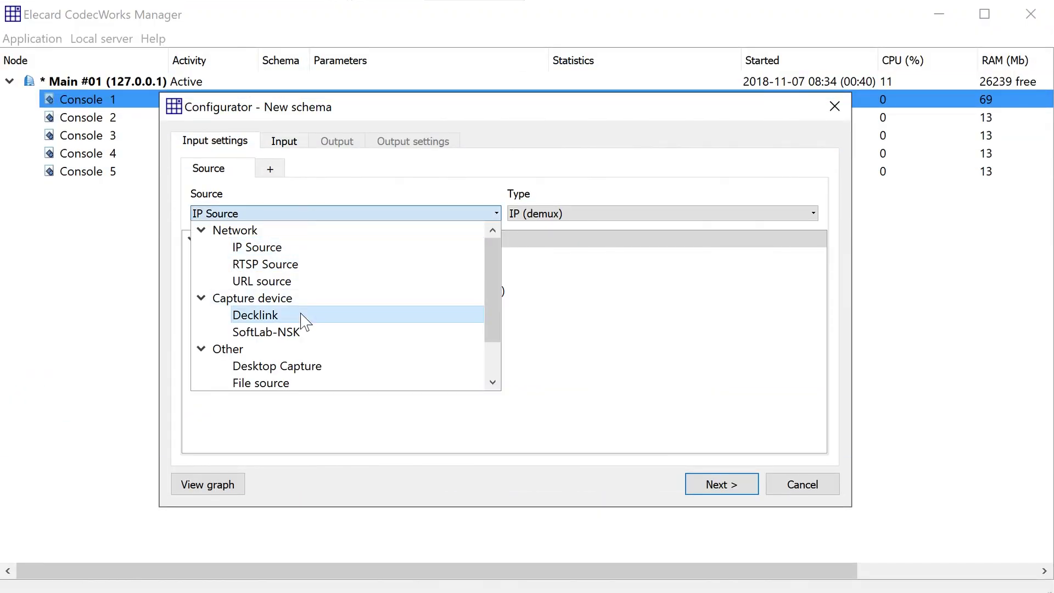
Step: Capture from SoftLab-NSK FD788 Board 1 Input 2 Video Capture
left_click(302, 332)
left_click(540, 218)
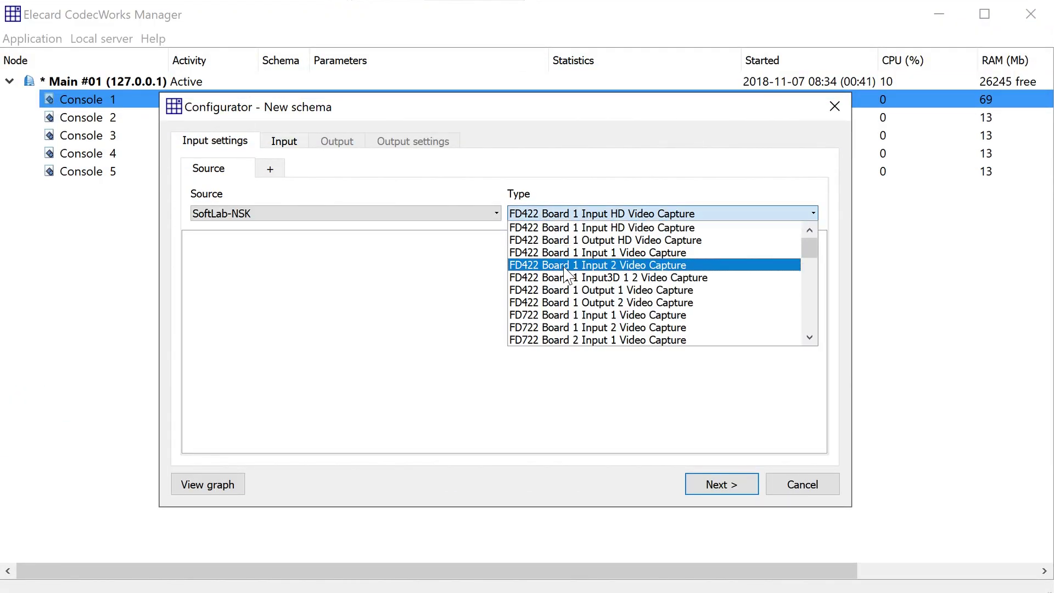
scroll(561, 283, "down", 5)
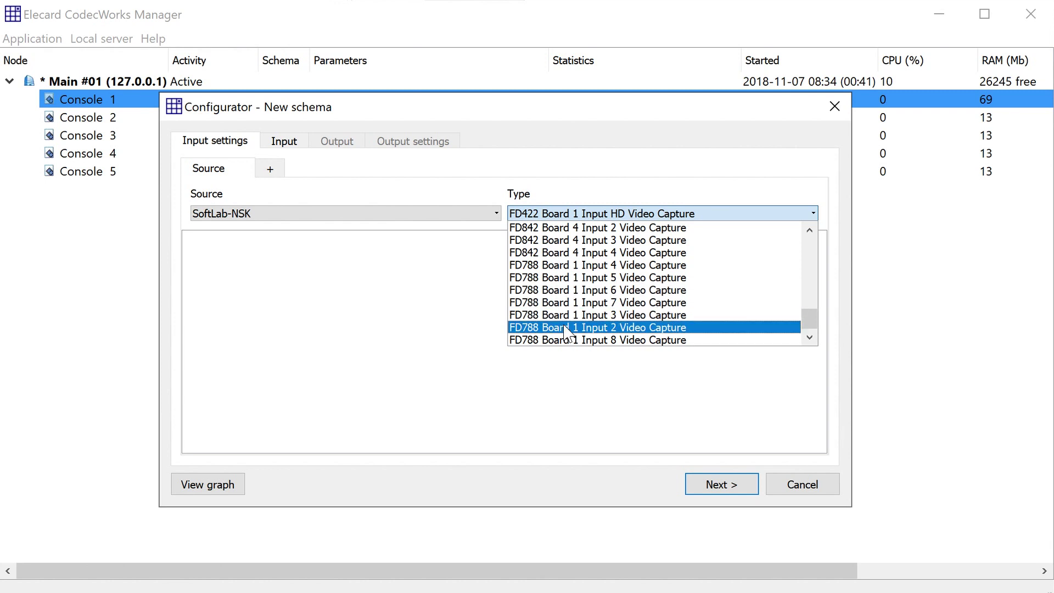
left_click(565, 328)
left_click(705, 484)
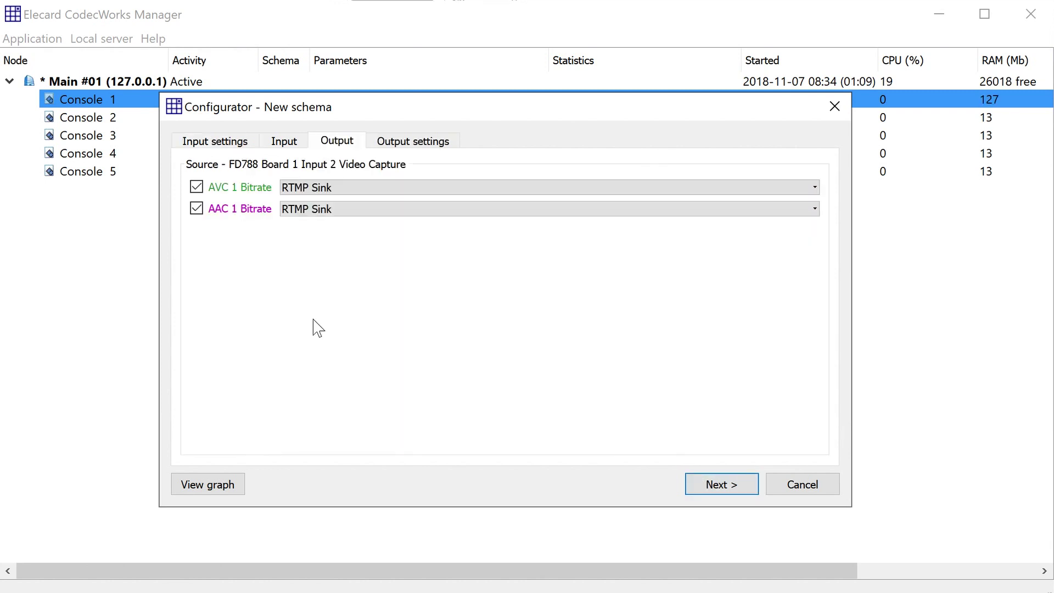
Step: Paste rtmp://a.rtmp.youtube.com/live2 as the RTMP Sink URL and save the schema
left_click(692, 486)
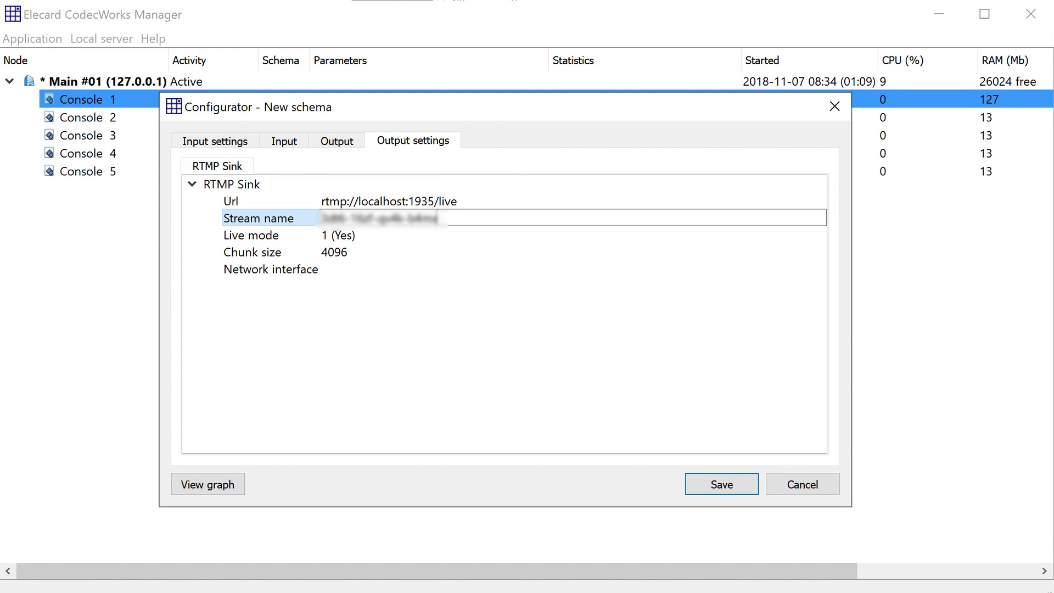
left_click(511, 201)
type("rtmp://a.rtmp.youtube.com/live2")
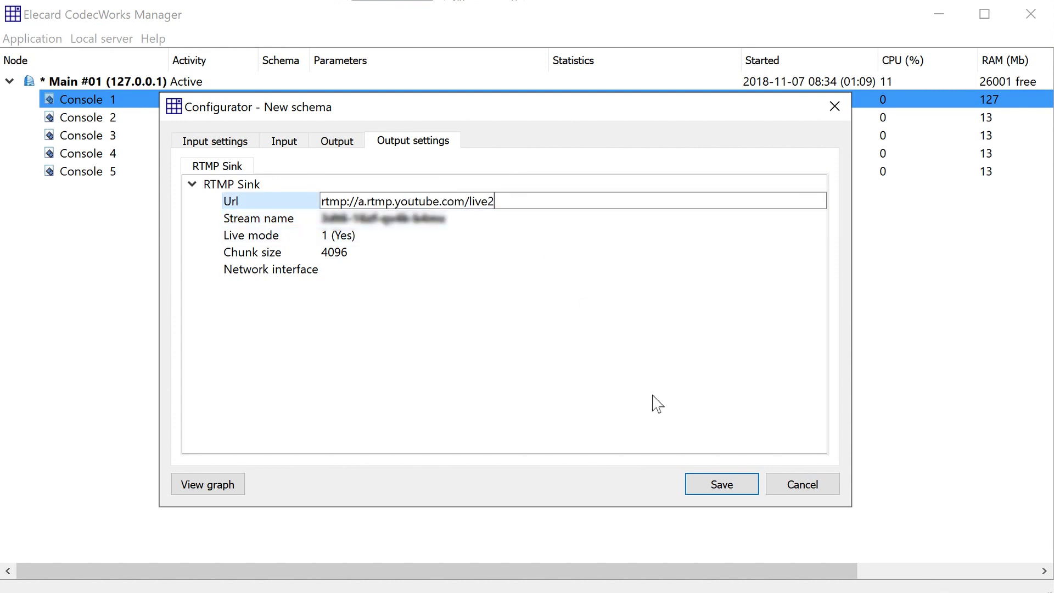
left_click(704, 485)
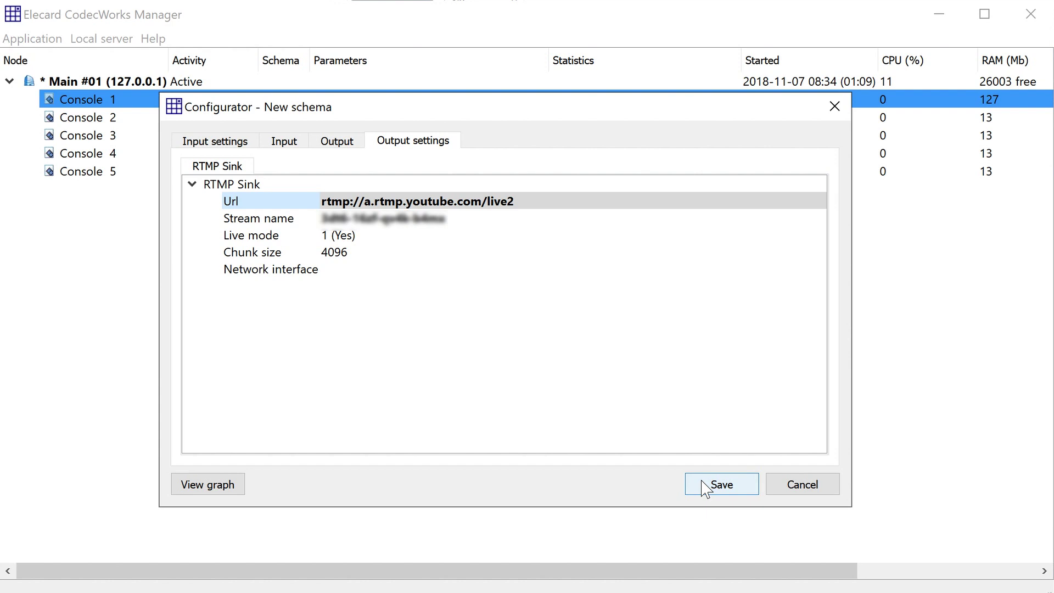